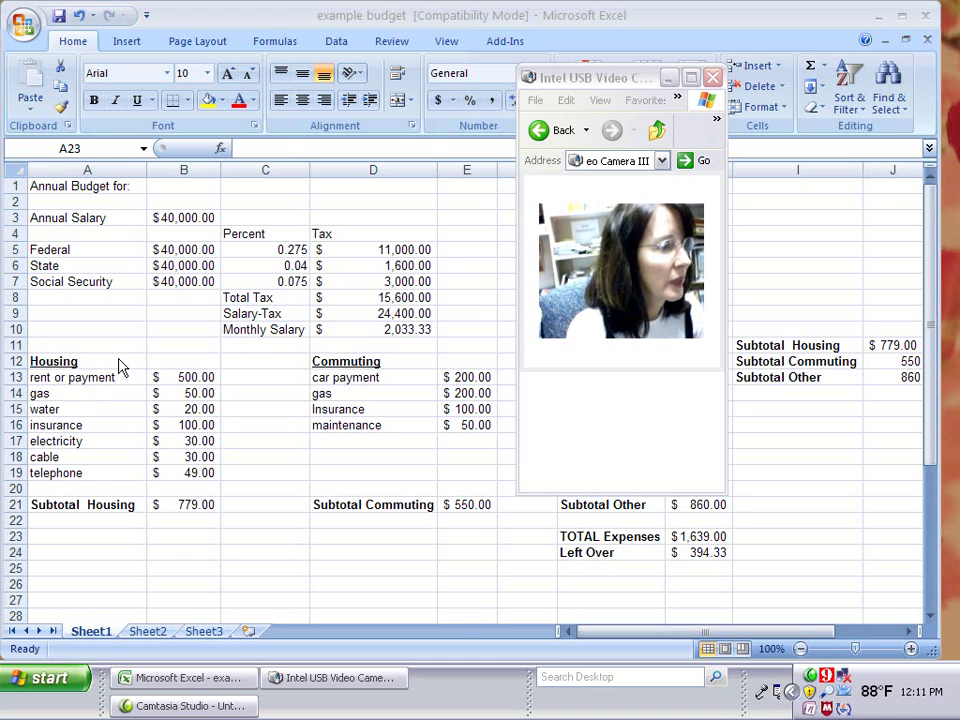
- Bring the budget workbook to the front and look over the Housing, Commuting and Other Expenses headings
key(alt+Tab)
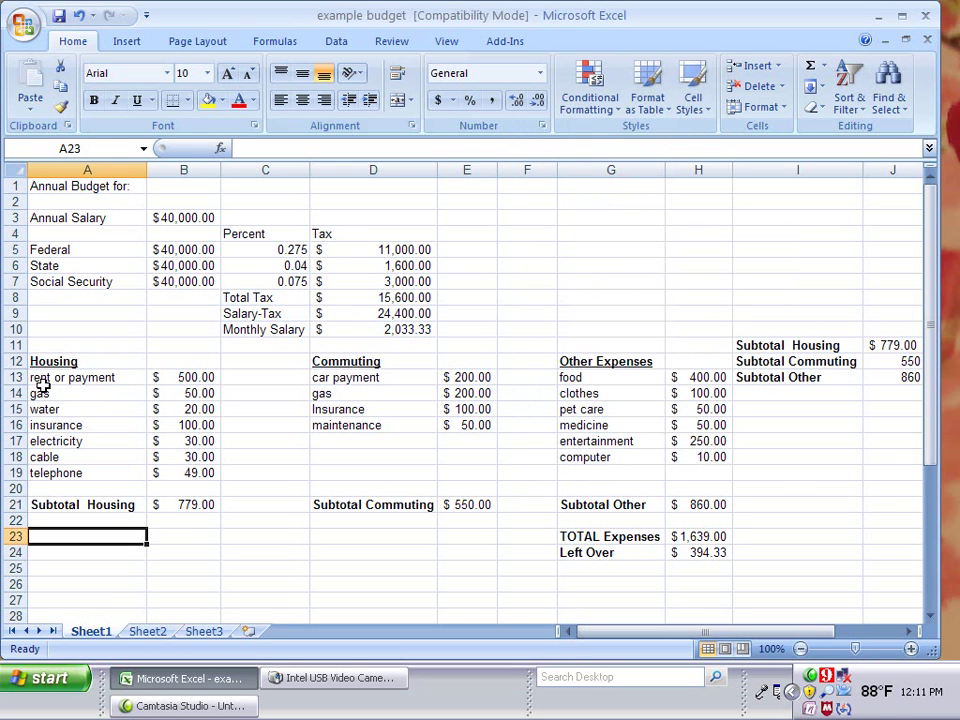
click(46, 362)
click(343, 361)
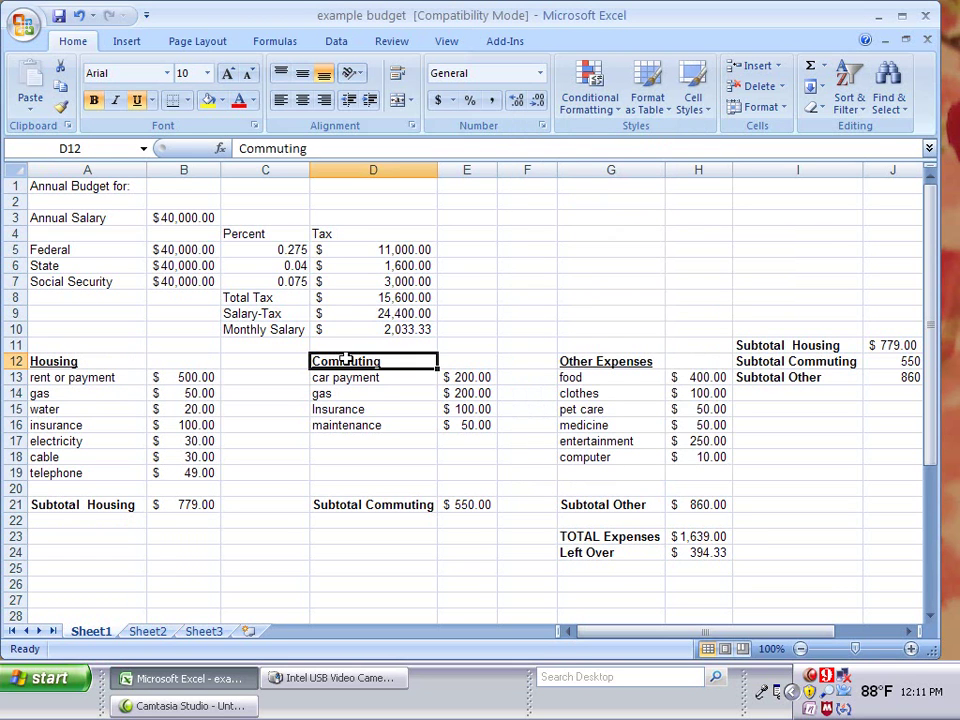
click(620, 362)
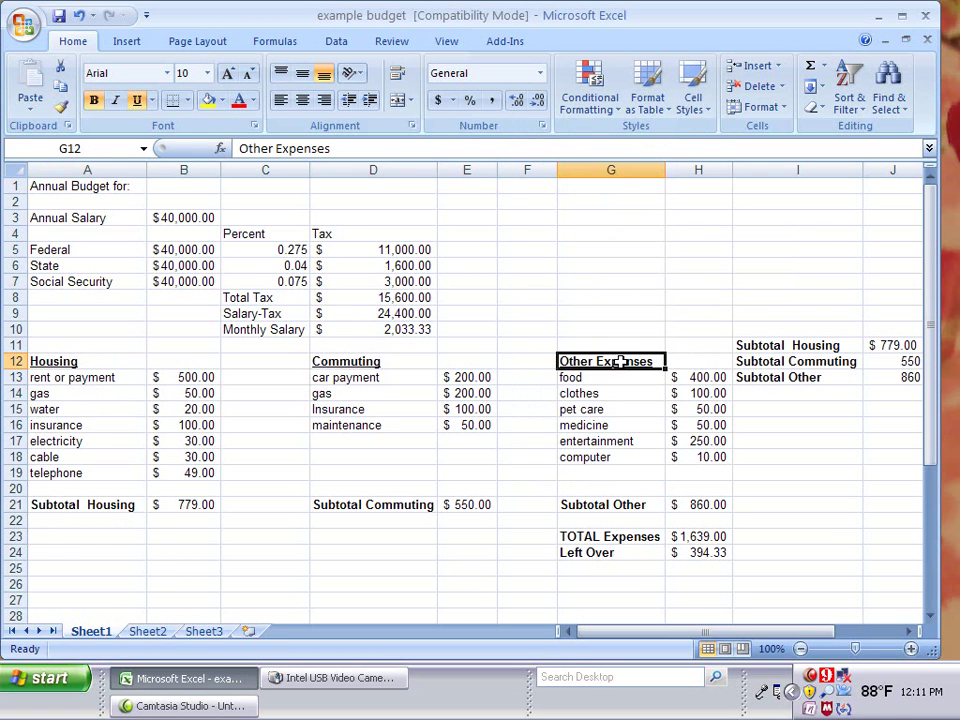
- Insert an exploded 3-D pie chart of the Housing items and amounts in A13:B19
click(40, 378)
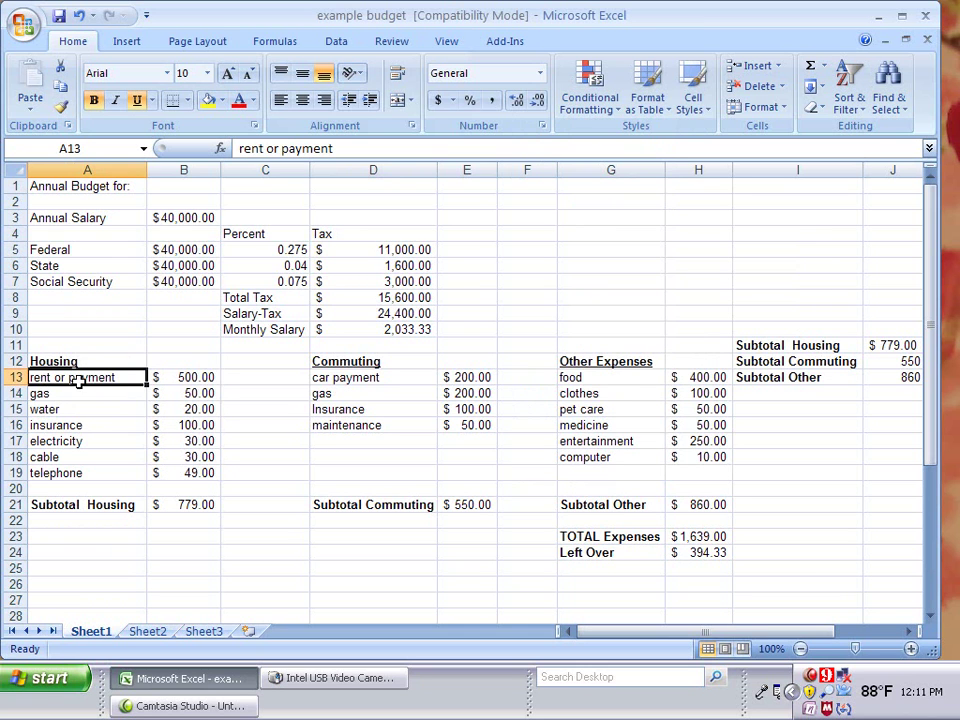
drag(78, 381, 188, 462)
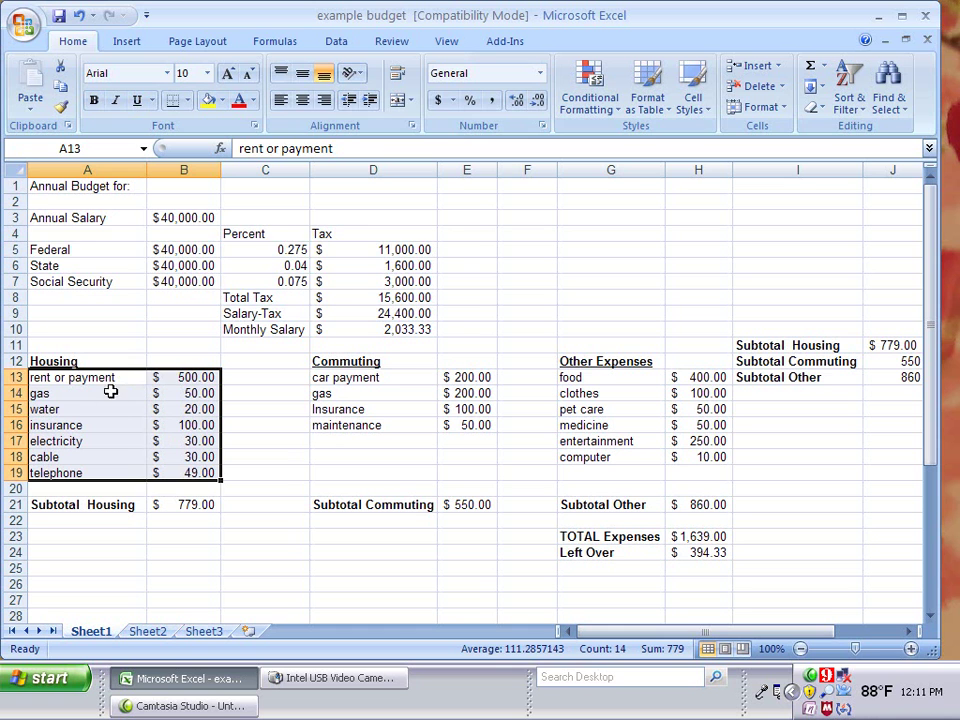
click(118, 41)
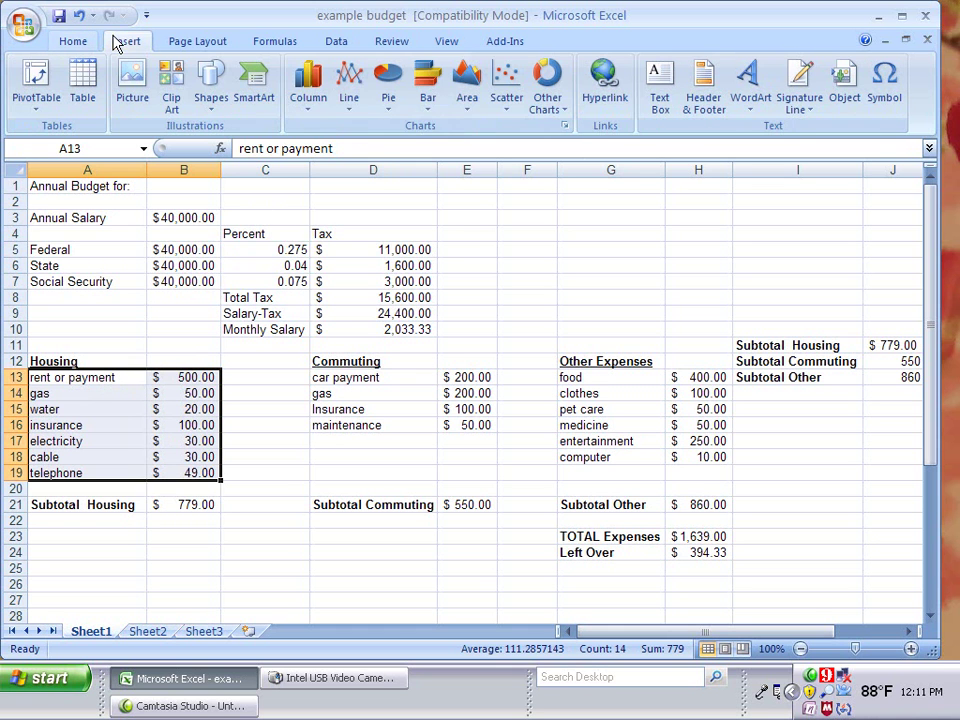
click(388, 88)
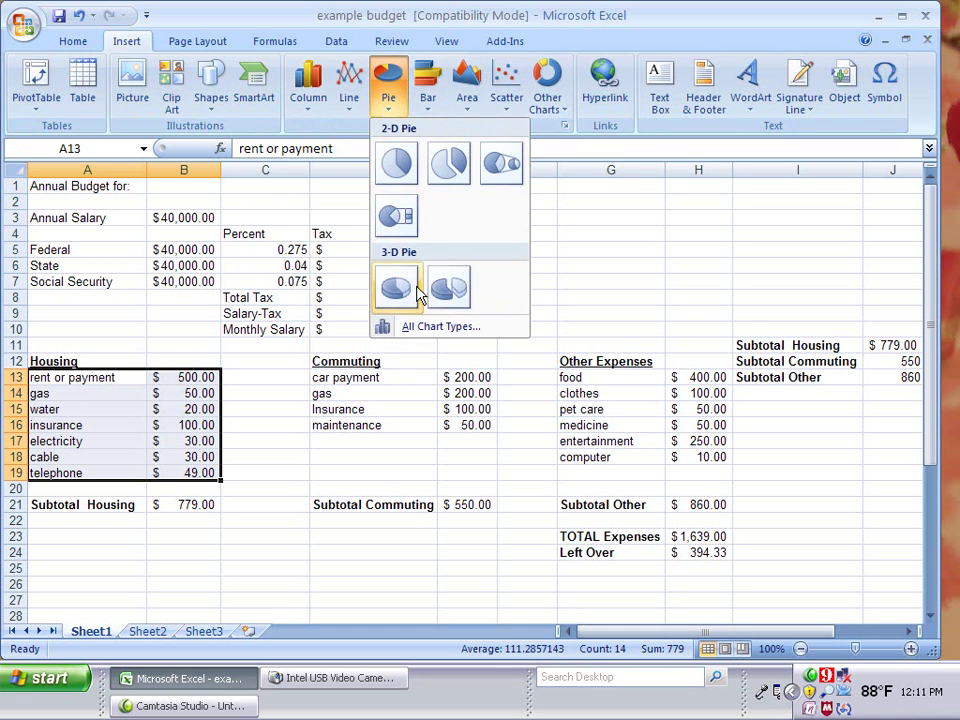
click(440, 293)
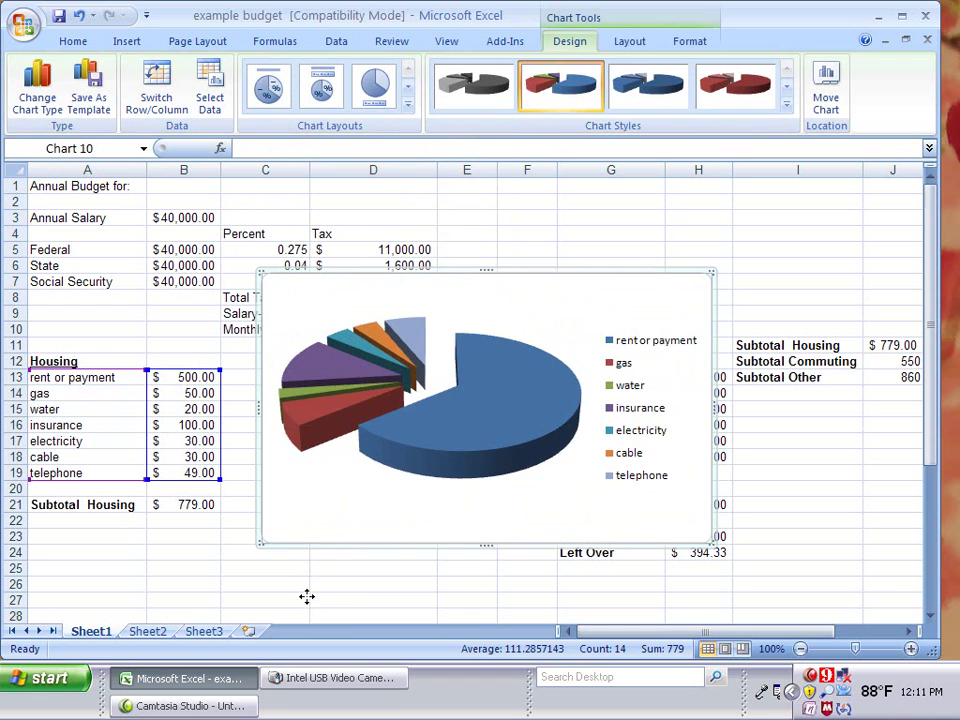
- Move the Housing chart below the expense lists and shrink it so that it starts at about row 28 in column A
drag(307, 576, 307, 576)
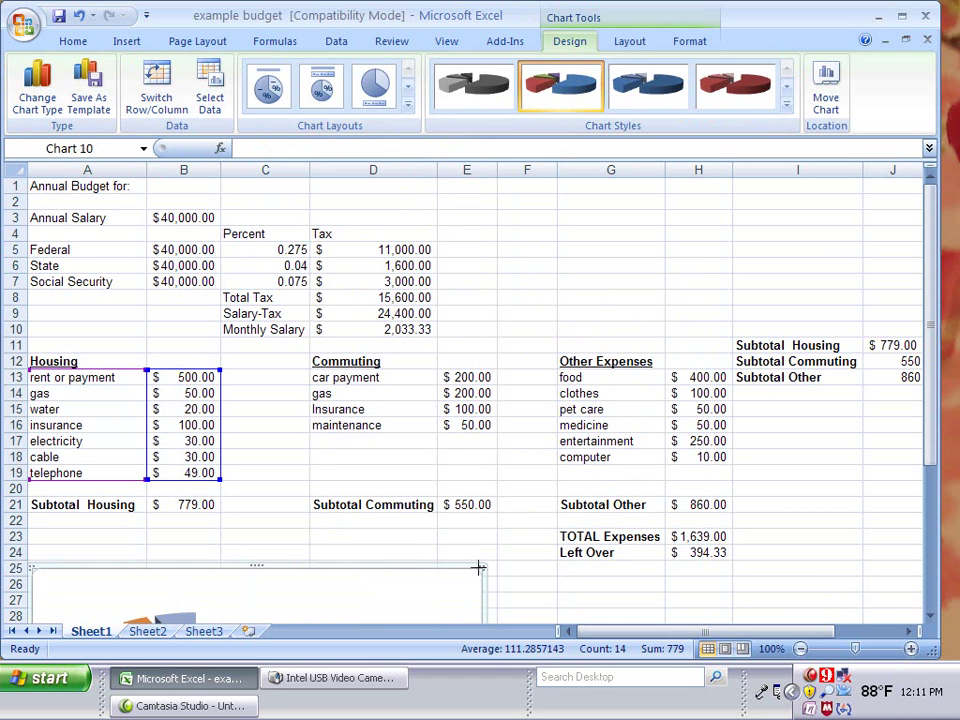
drag(391, 613, 412, 596)
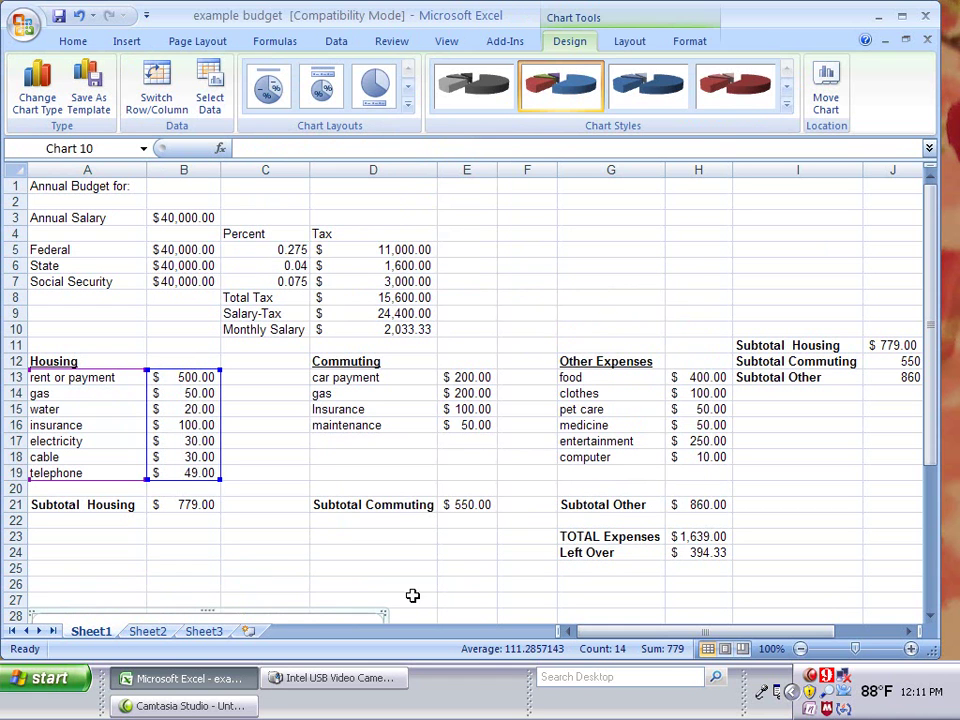
click(305, 459)
- Insert an exploded 3-D pie chart of the Commuting items and amounts in D13:E16
drag(330, 378, 452, 422)
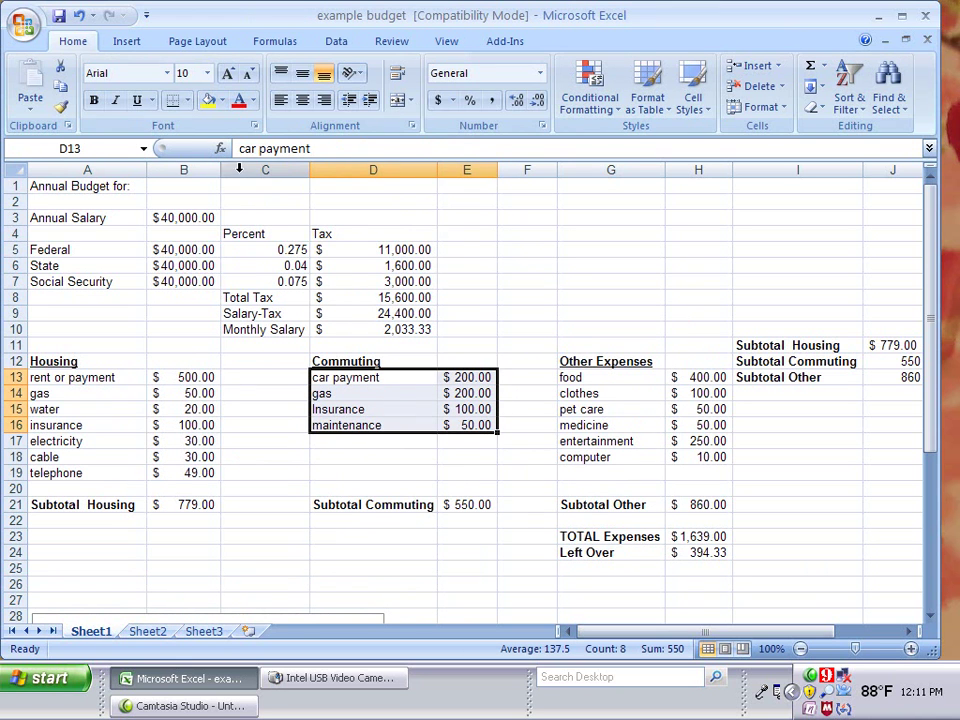
click(121, 41)
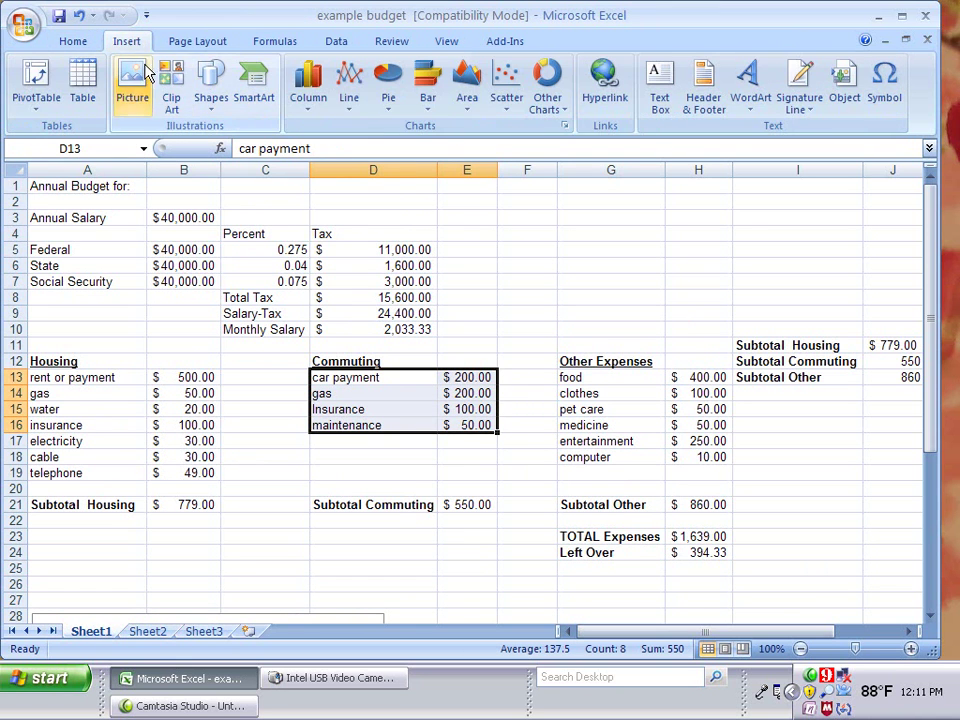
click(388, 85)
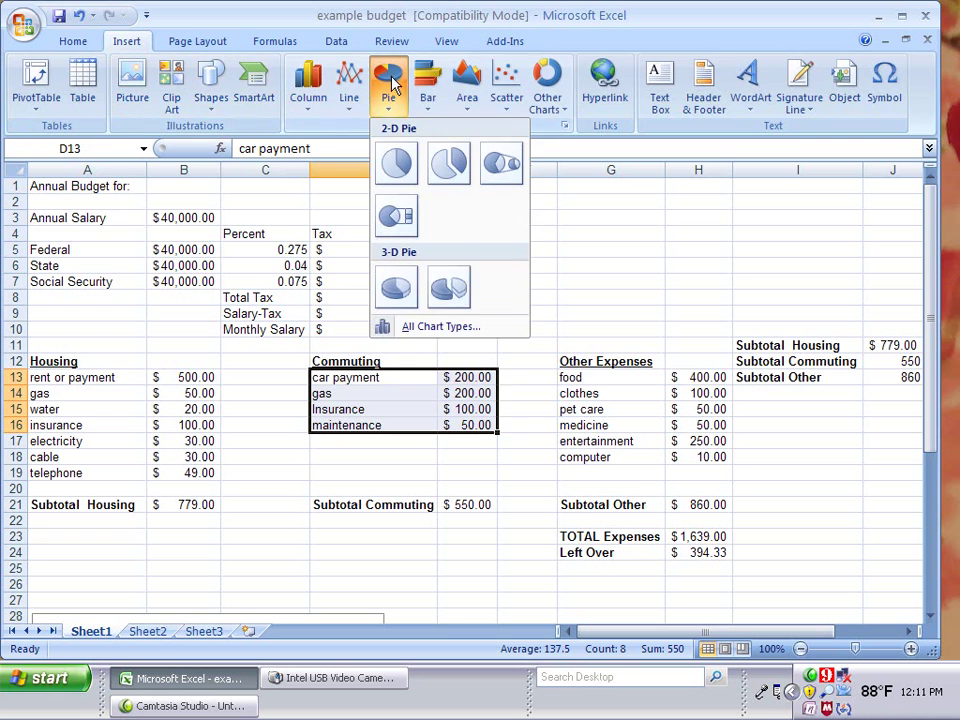
click(449, 289)
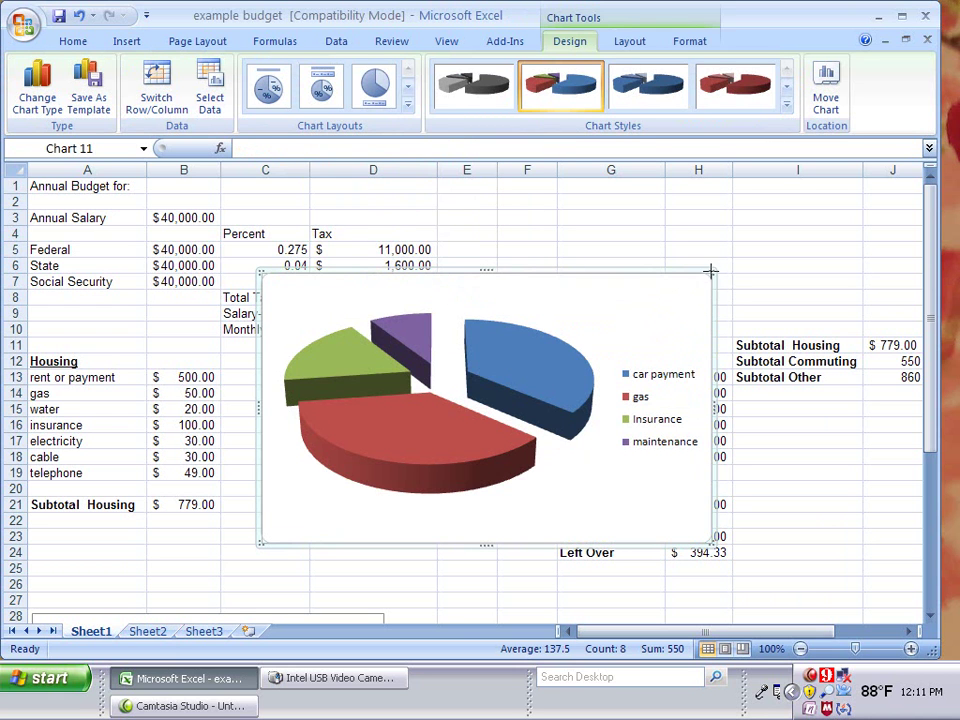
- Shrink the Commuting chart and place it beside the Housing chart, starting at about row 28
drag(712, 271, 640, 320)
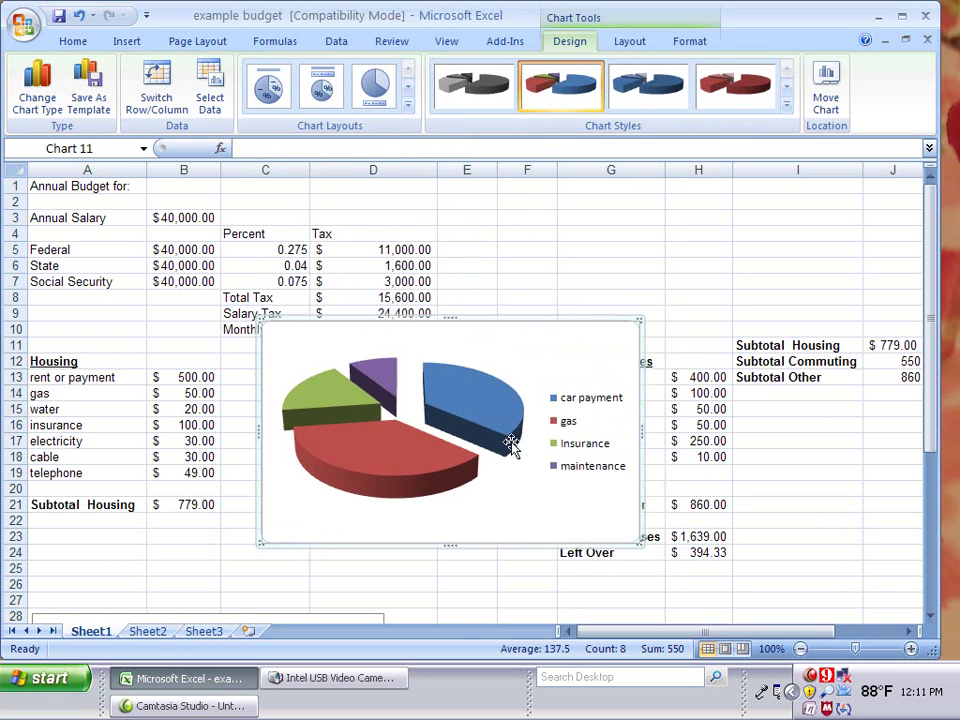
click(434, 361)
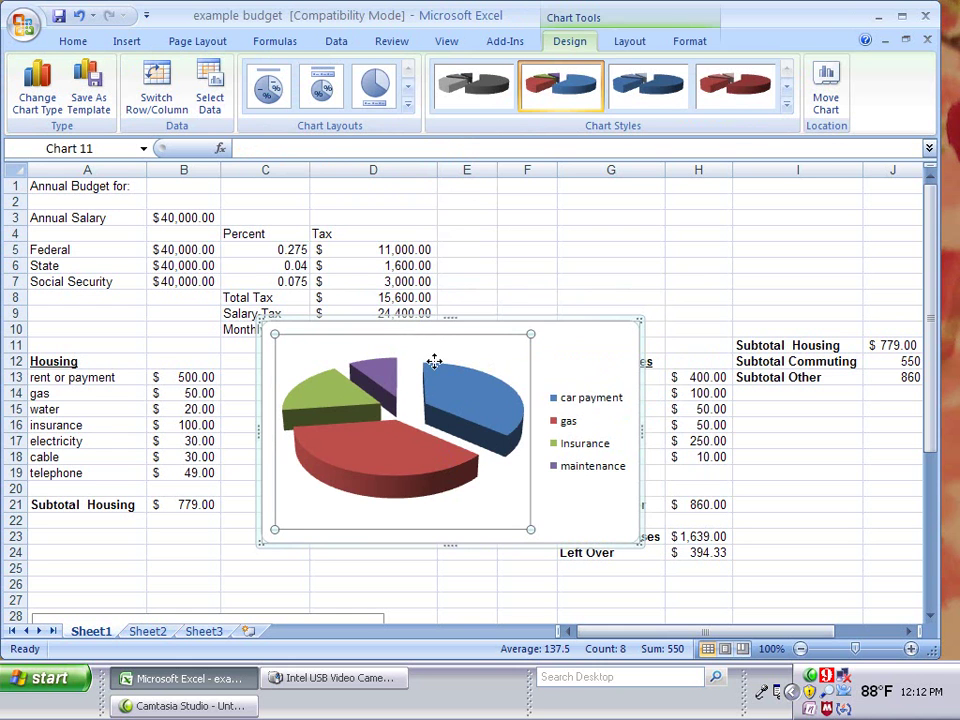
drag(472, 480, 522, 568)
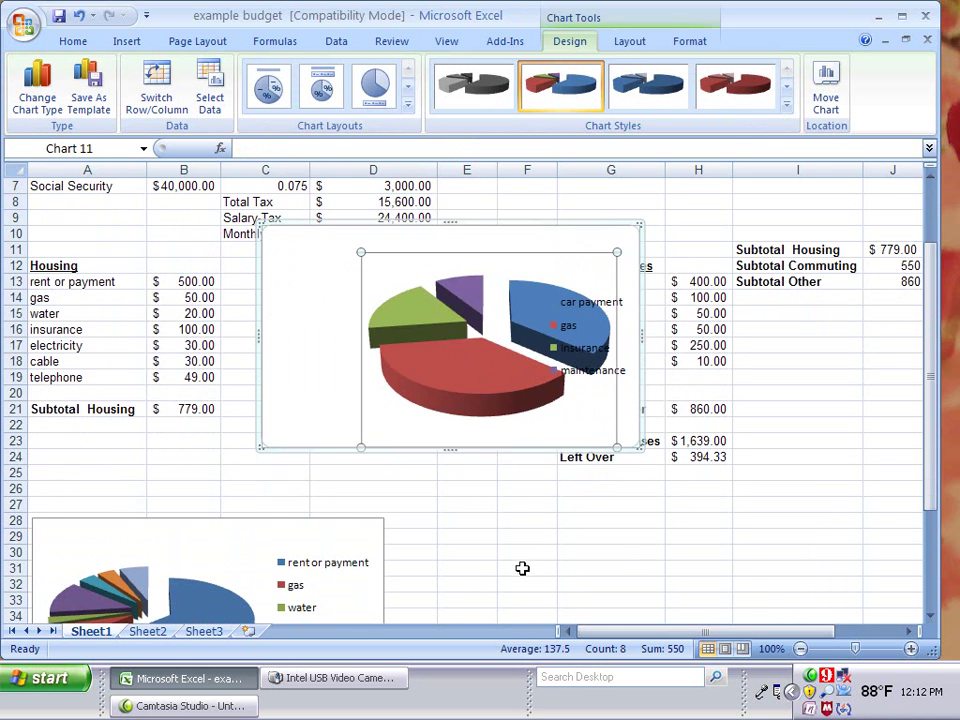
click(325, 235)
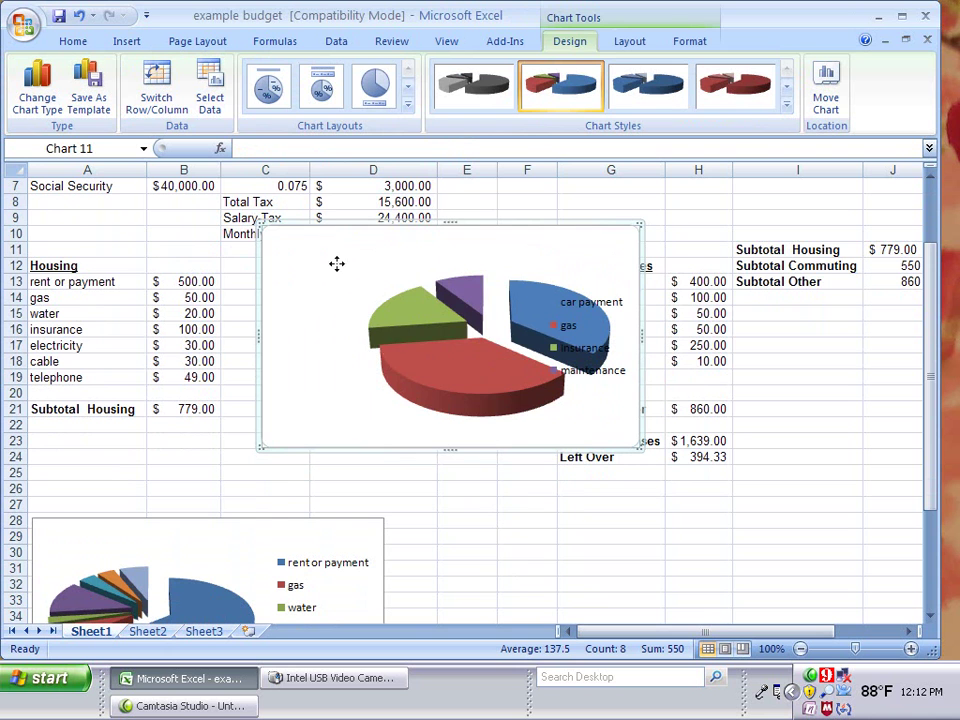
drag(456, 526, 459, 528)
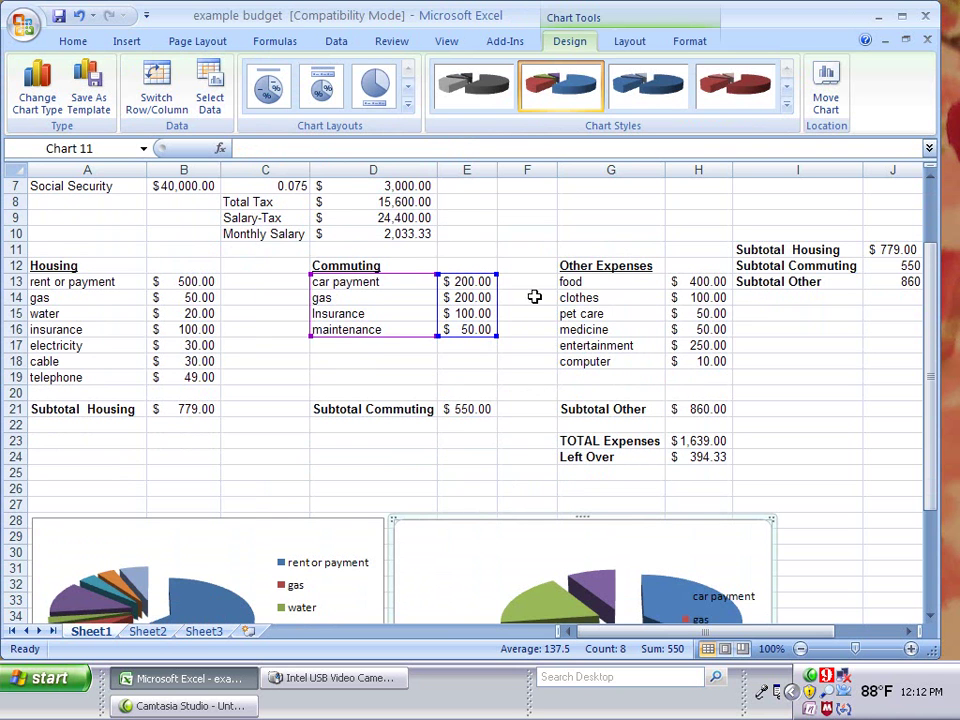
- Insert an exploded 3-D pie chart of the Other Expenses items and amounts in G13:H18
drag(577, 282, 689, 362)
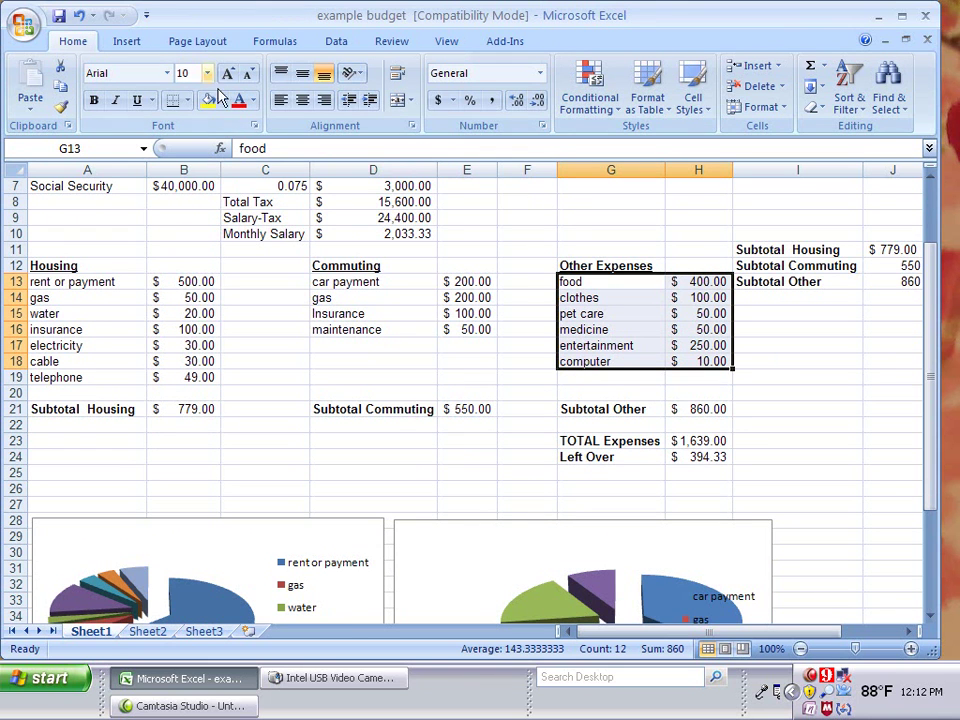
click(127, 44)
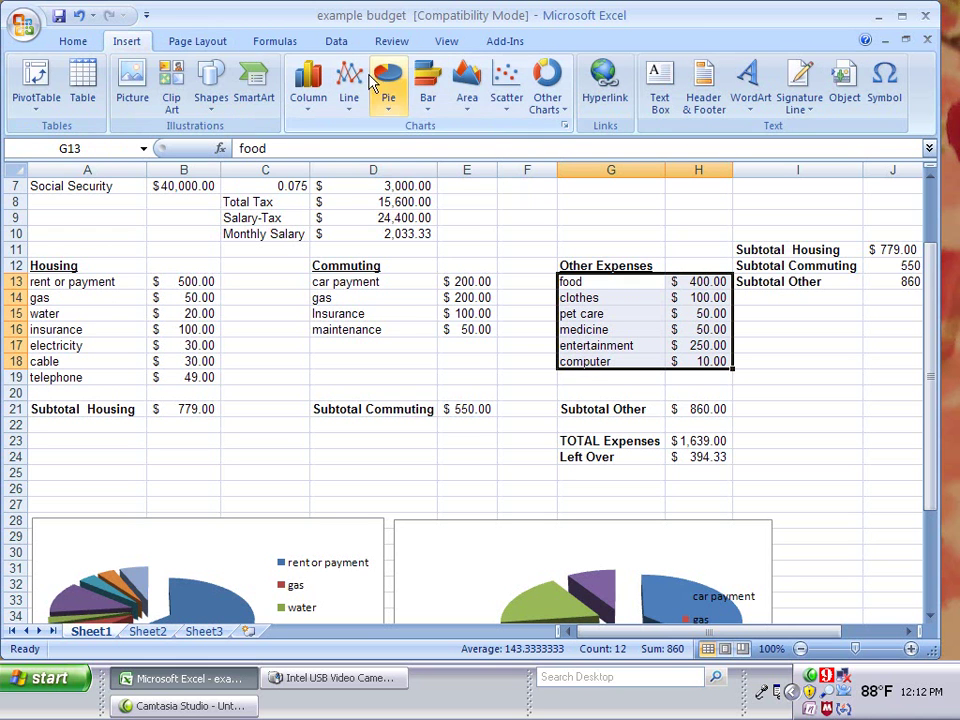
click(386, 80)
click(444, 285)
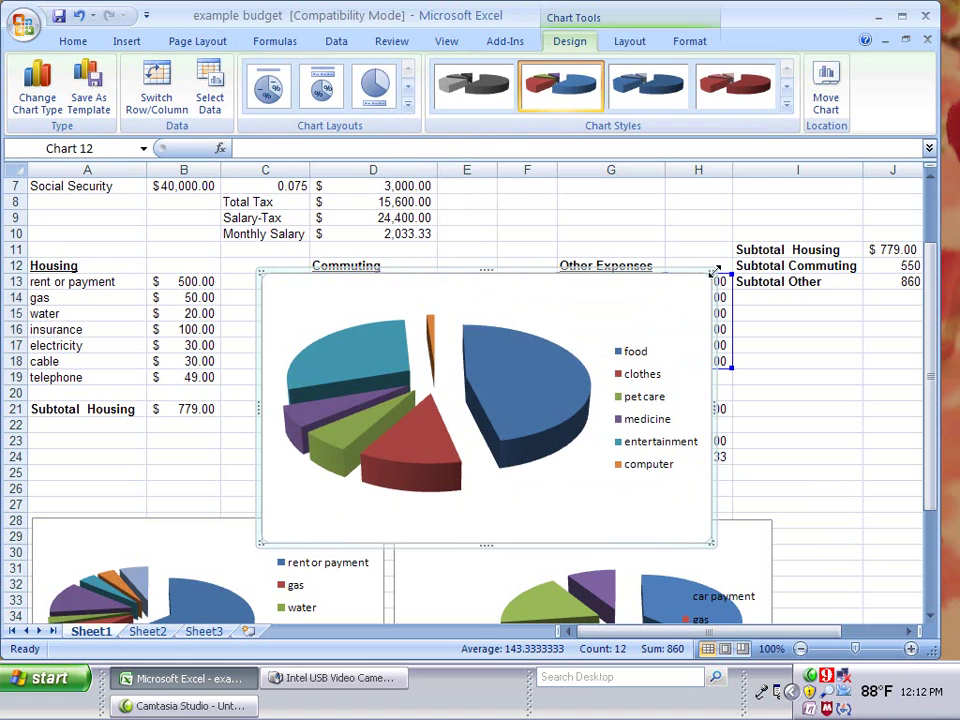
- Shrink the Other Expenses chart and place it beyond the Commuting chart, starting at about row 29 in column I
drag(655, 351, 657, 351)
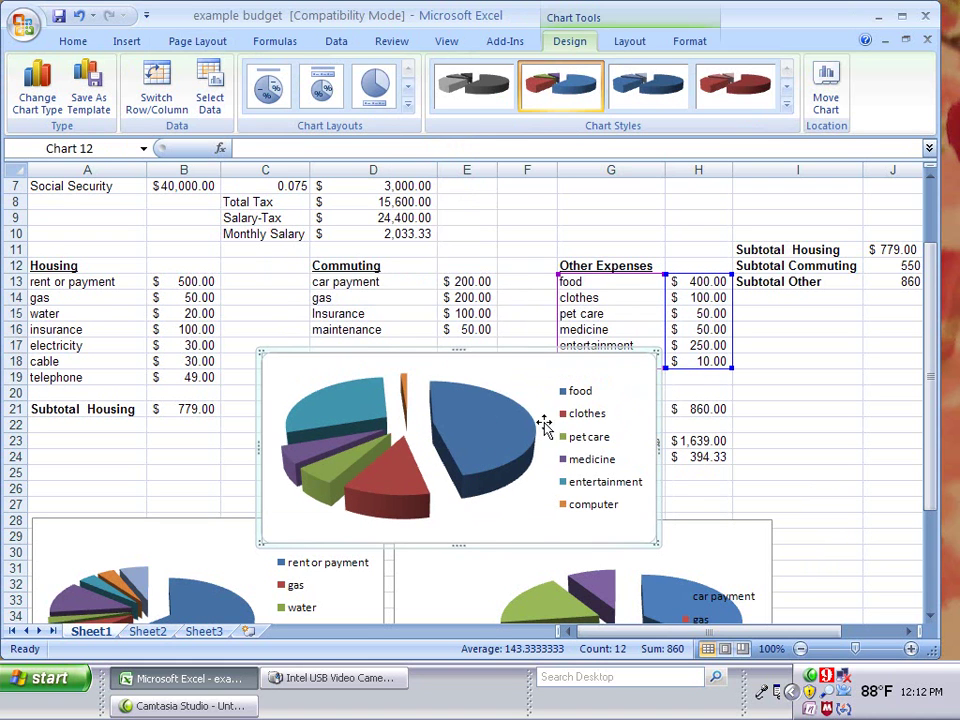
click(460, 368)
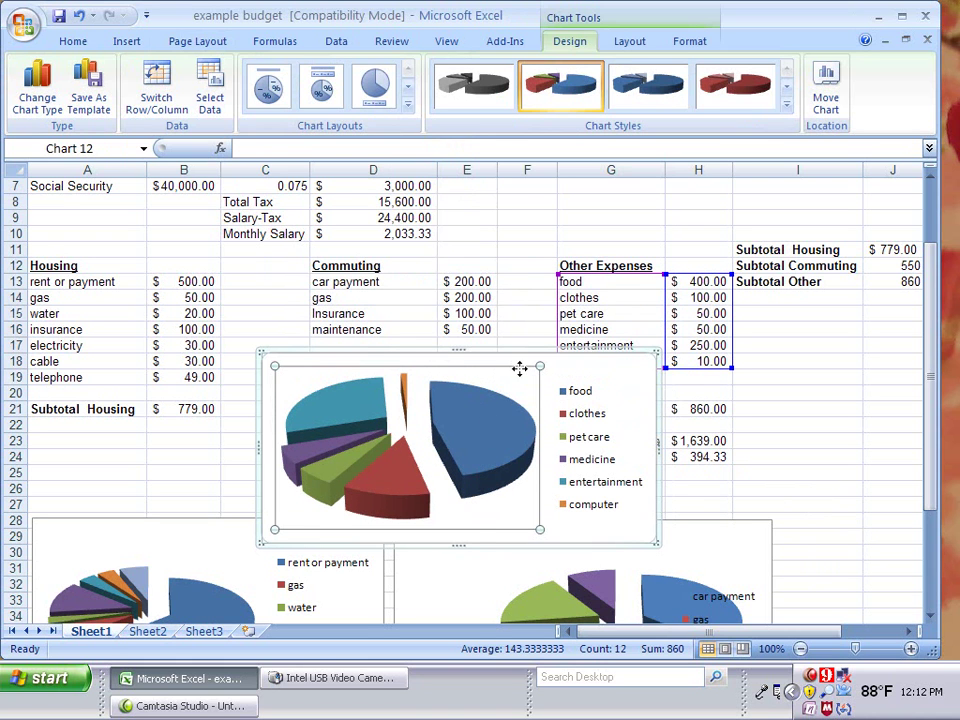
drag(501, 356, 556, 348)
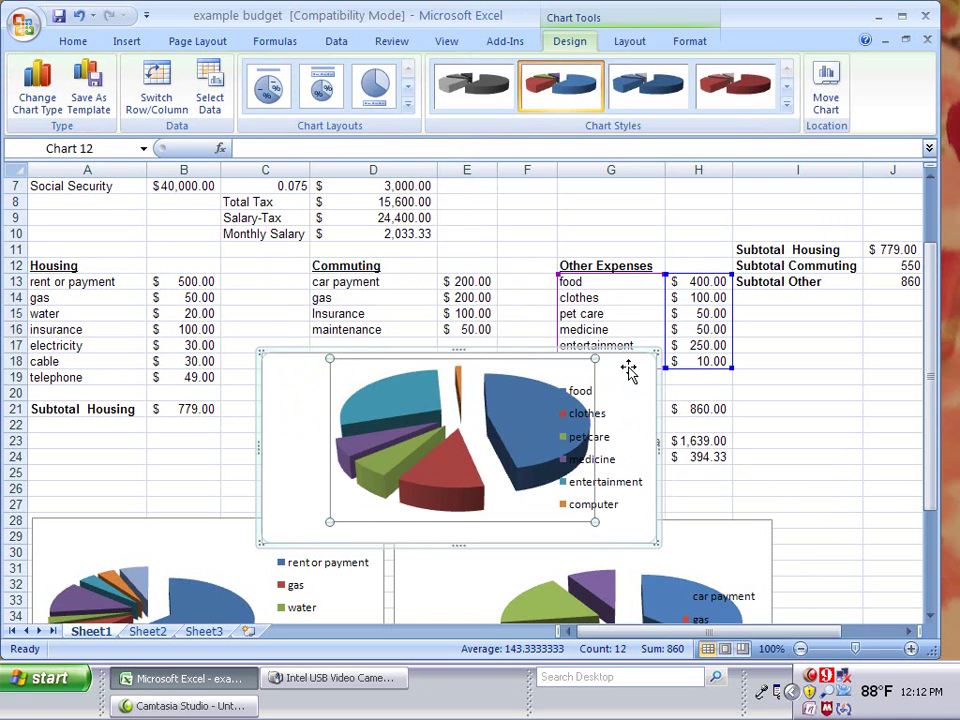
drag(712, 368, 649, 360)
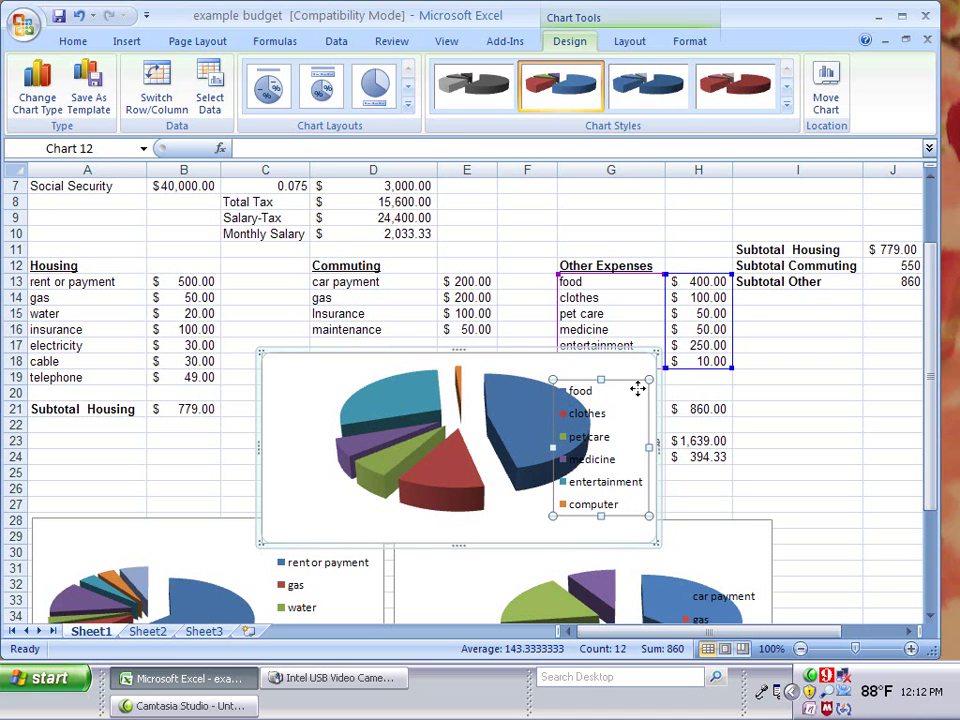
click(624, 355)
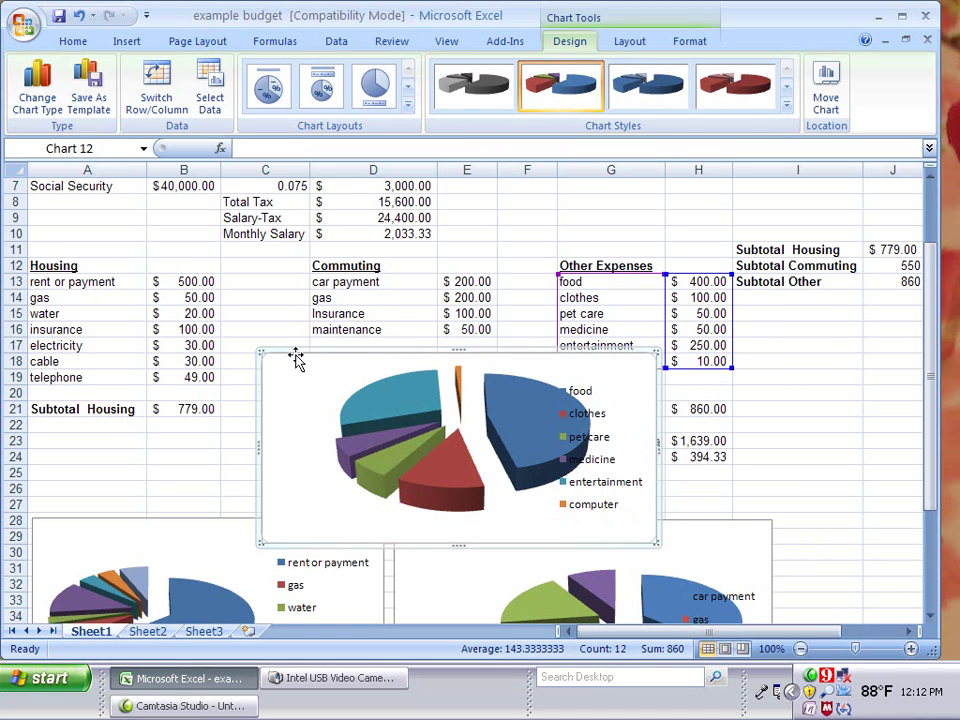
drag(819, 542, 806, 514)
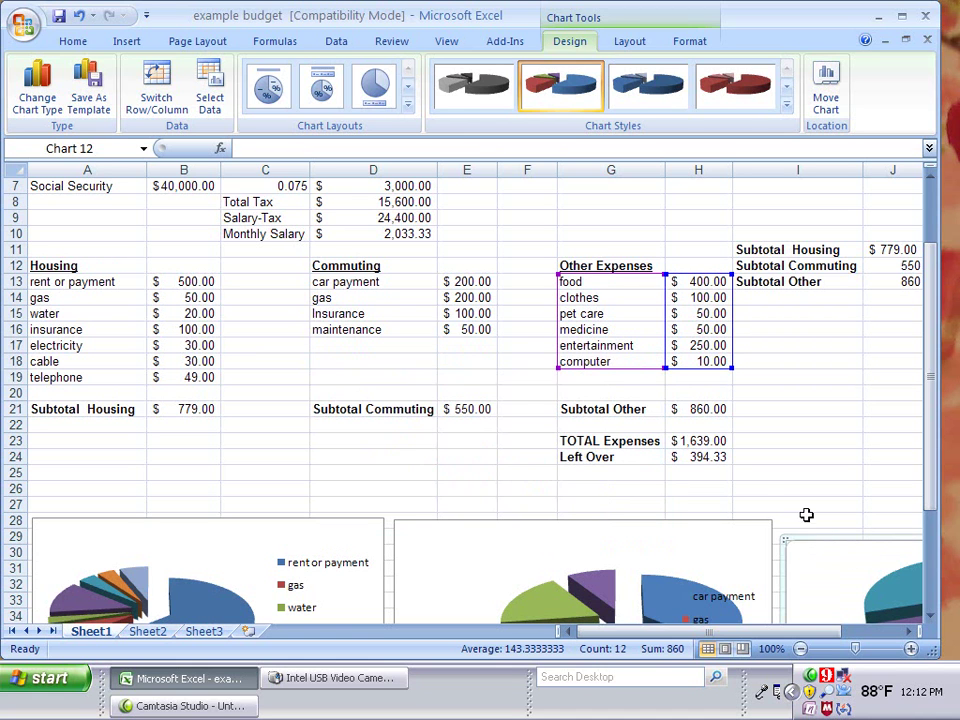
- Clear the duplicate subtotal labels and amounts in I11:J13
drag(784, 249, 891, 276)
key(Delete)
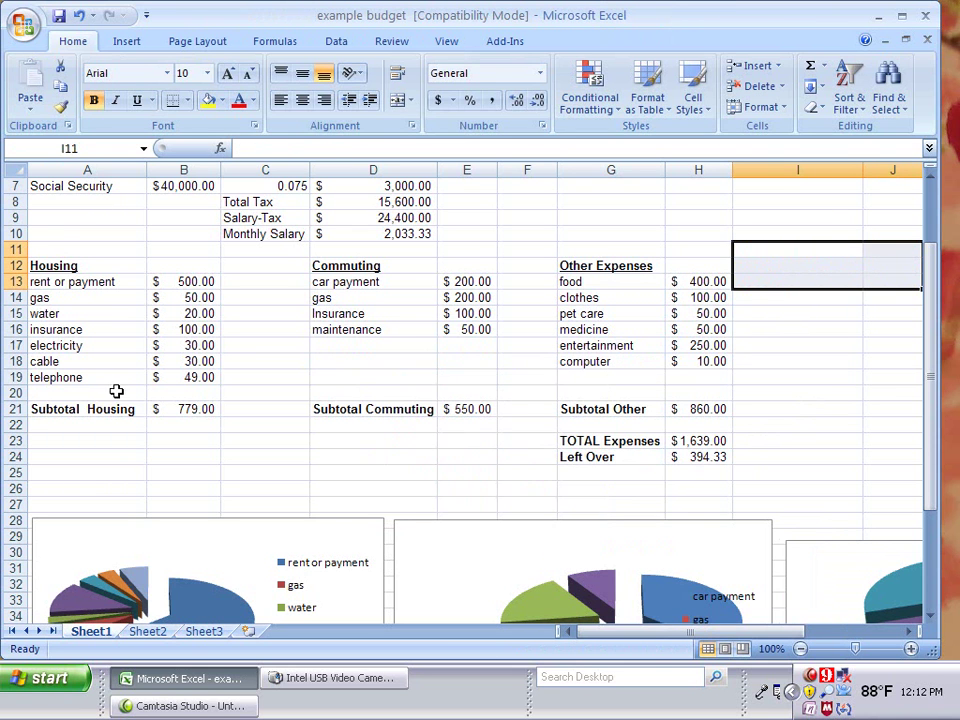
- Try to make an exploded 3-D pie chart from the whole subtotal row A21:H21 and delete that chart
drag(118, 413, 680, 413)
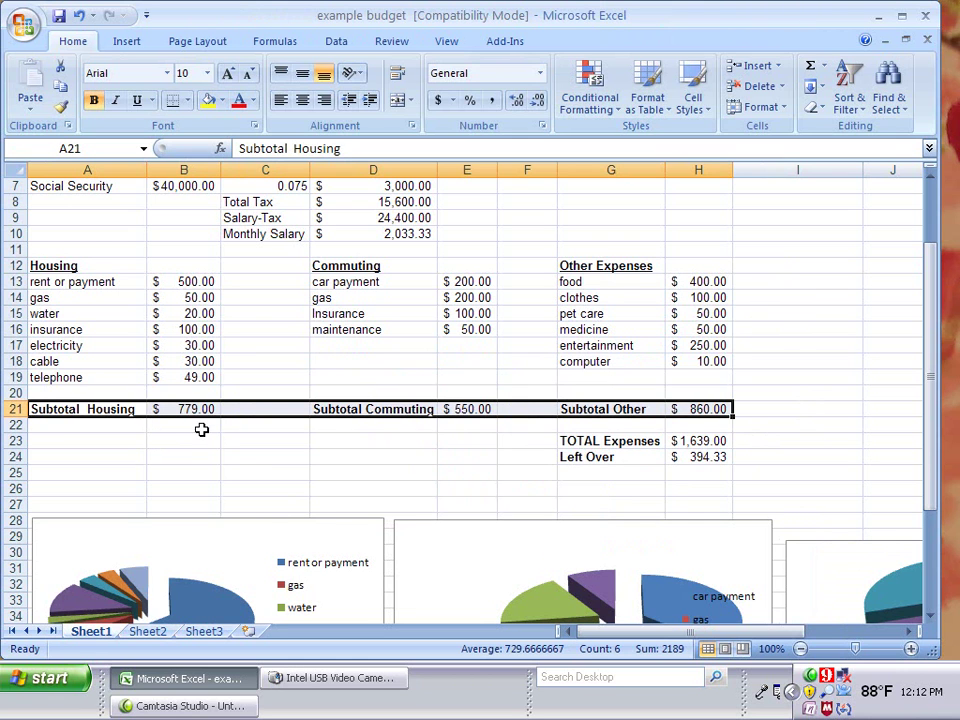
click(126, 41)
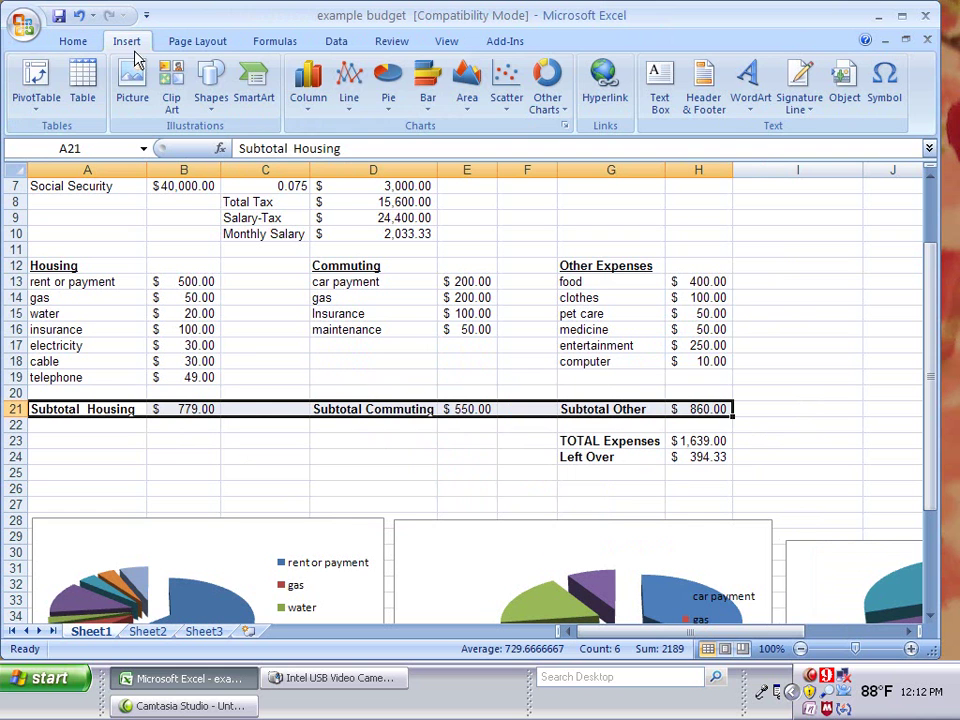
click(388, 80)
click(448, 288)
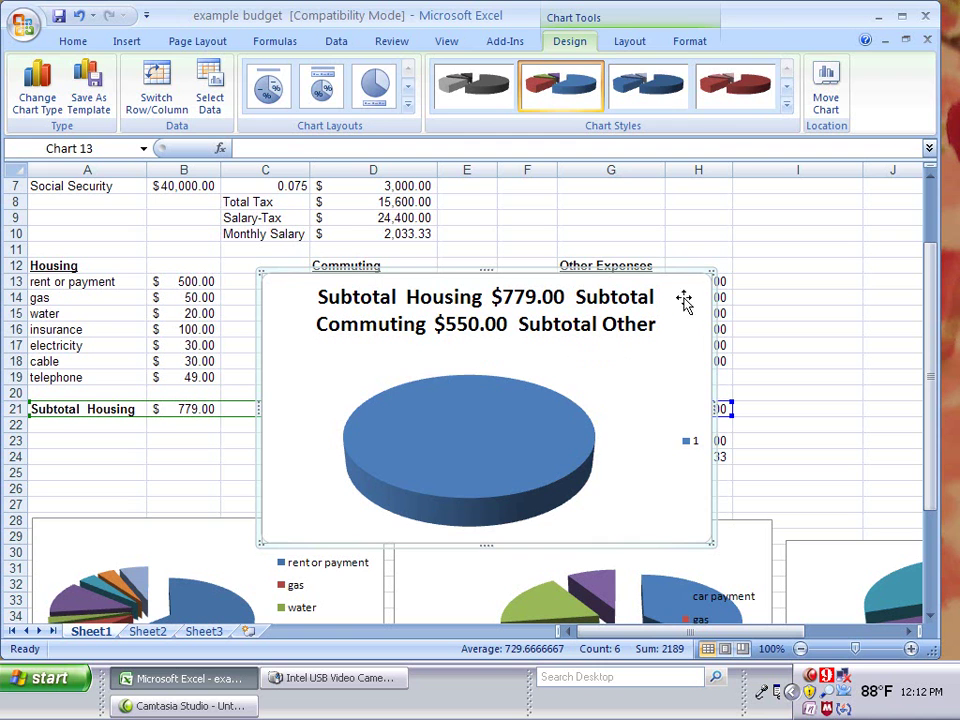
key(Delete)
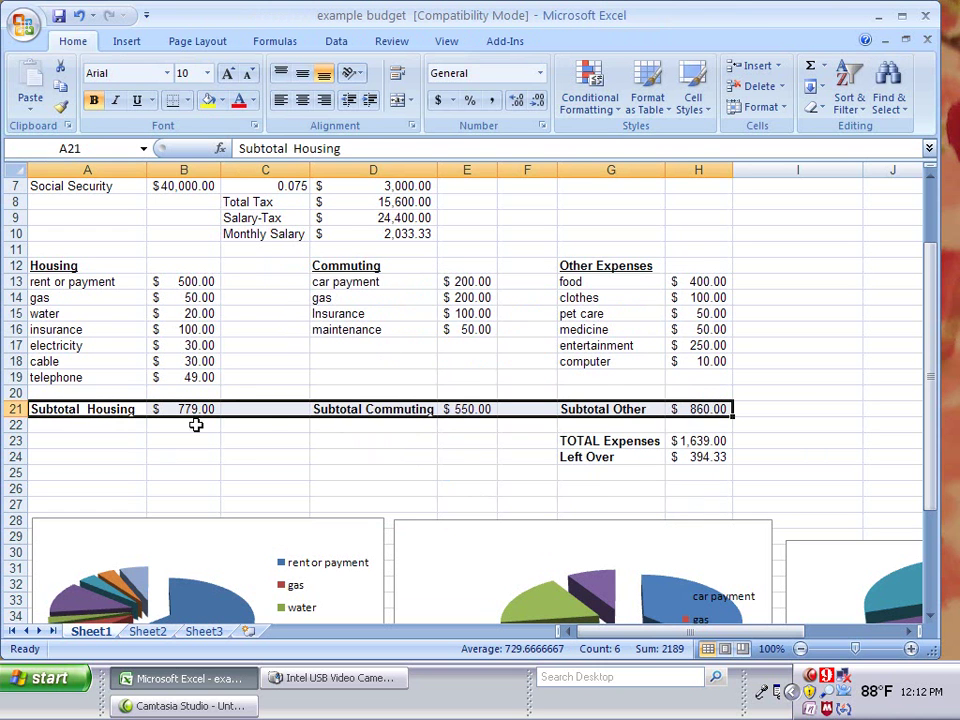
click(217, 444)
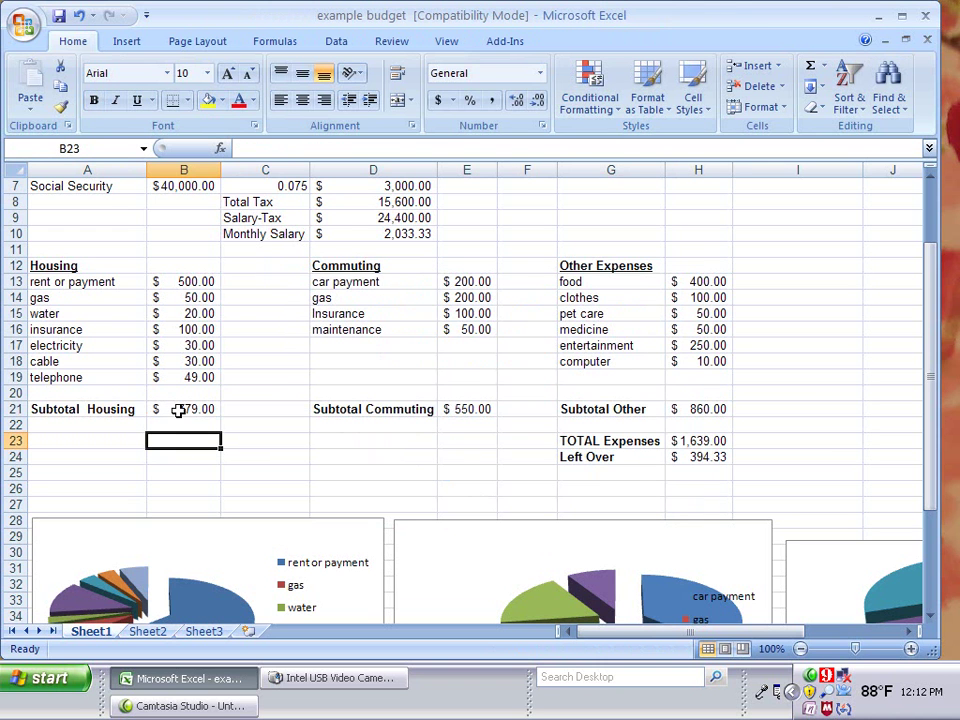
- Copy the Subtotal Commuting label from D21 into A22, directly beneath the Subtotal Housing label
click(360, 411)
key(ctrl+c)
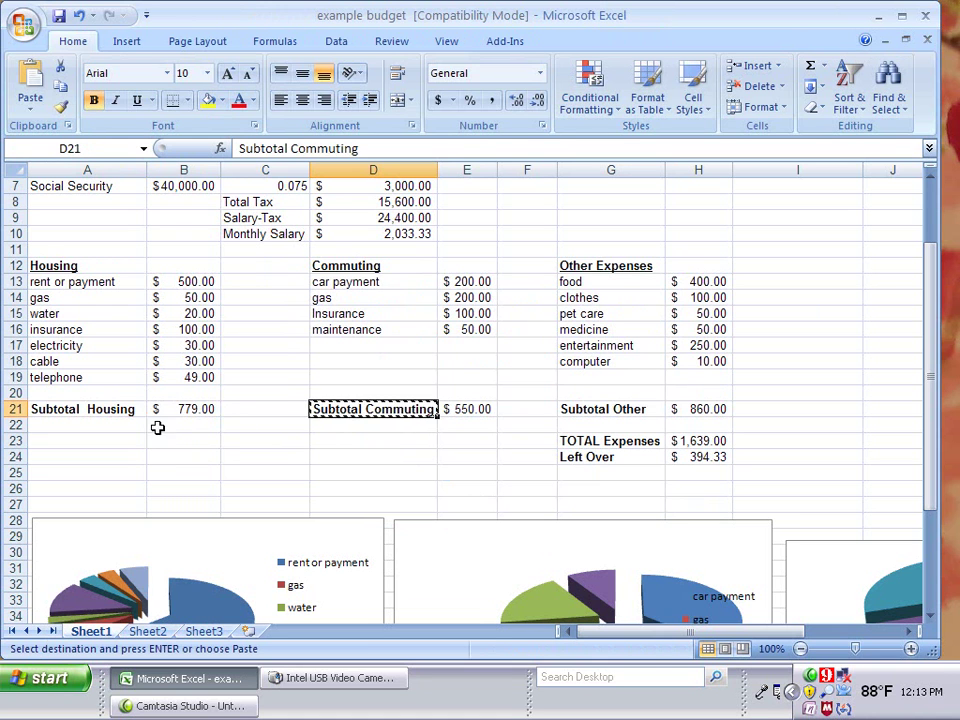
click(75, 425)
key(ctrl+v)
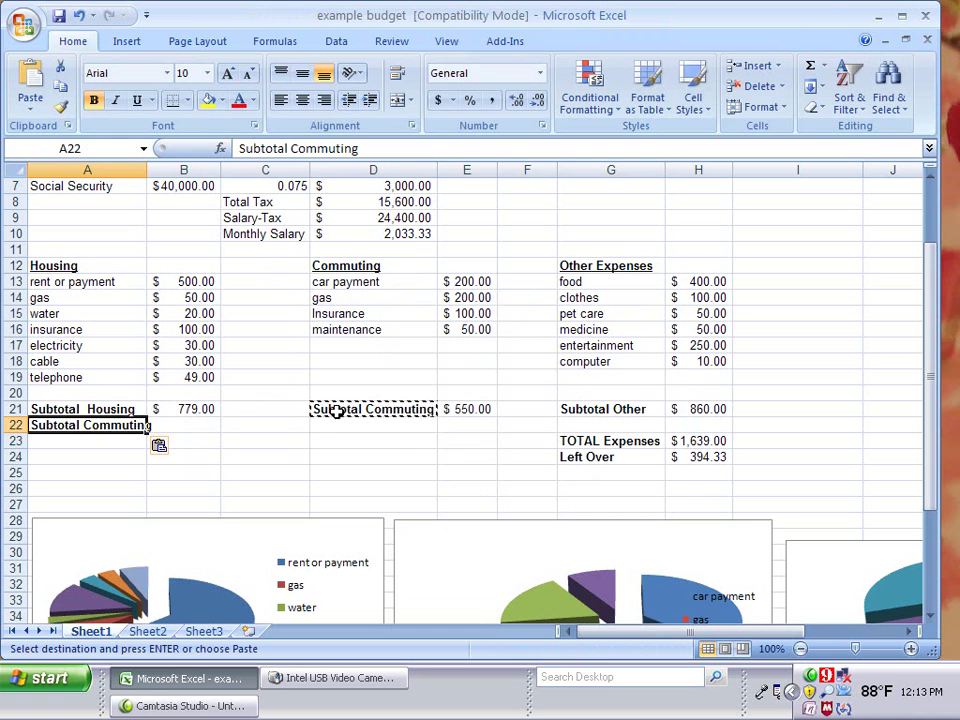
- Copy the commuting subtotal in E21 and paste it into B22 as values only using Paste Special
click(452, 409)
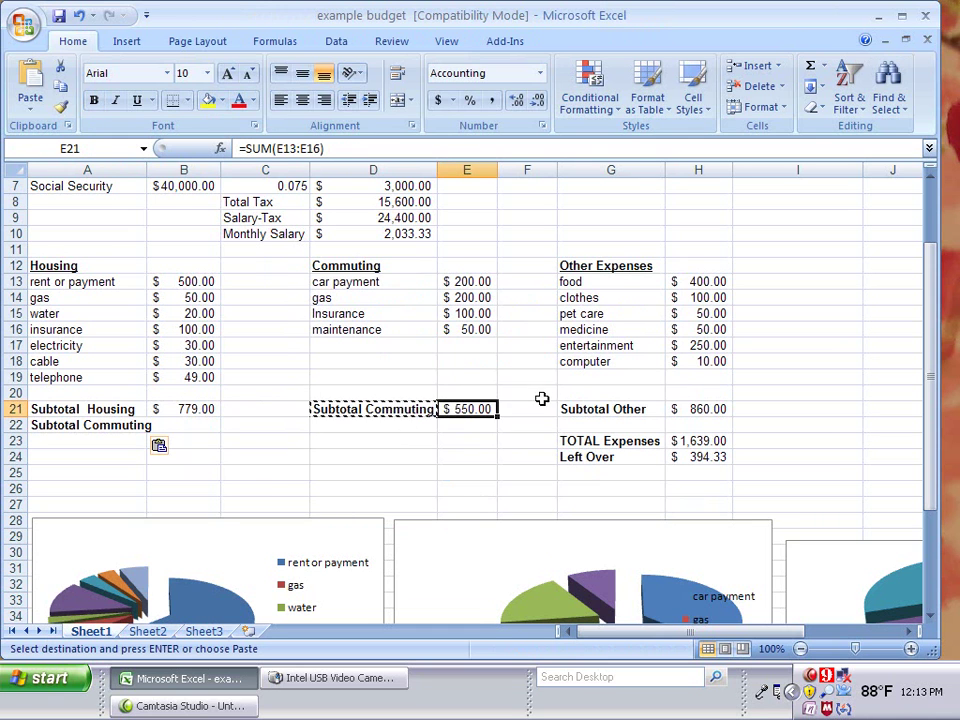
key(ctrl+c)
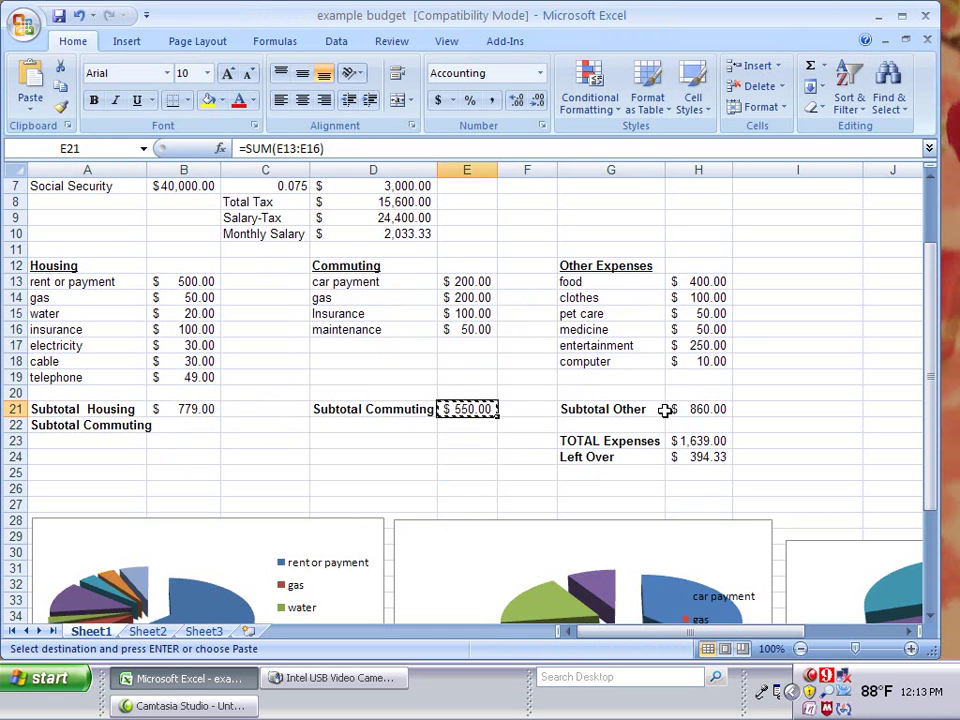
click(207, 428)
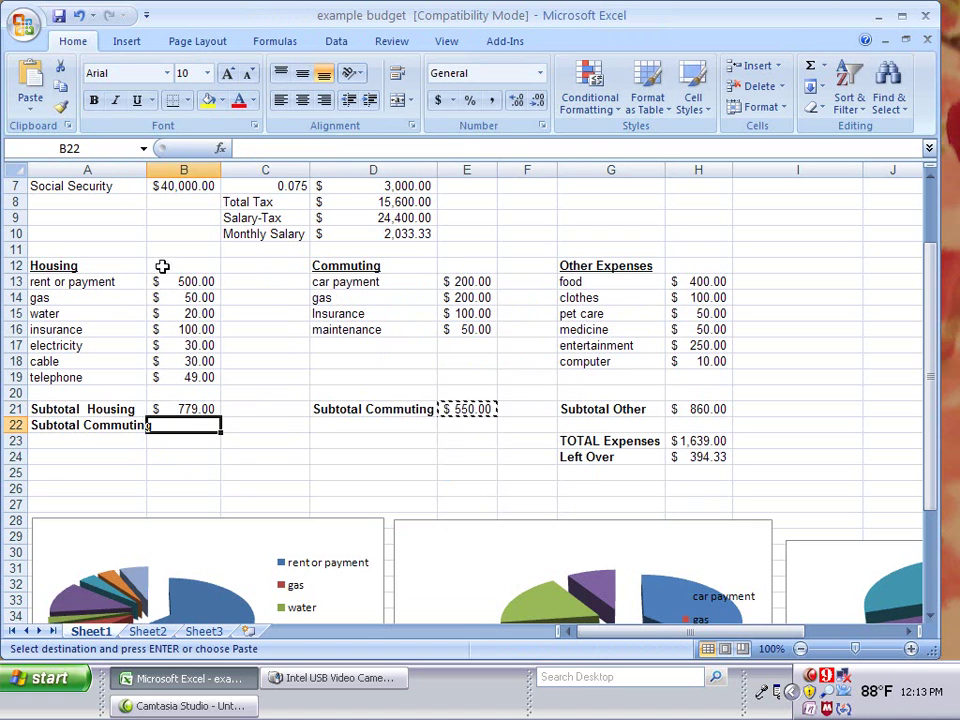
click(36, 106)
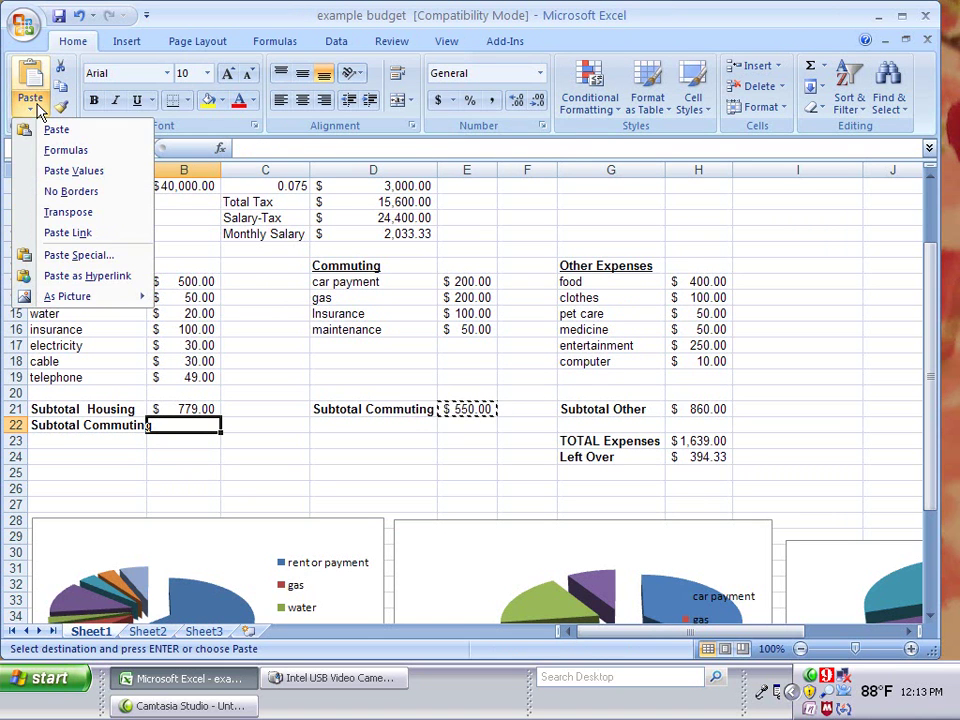
click(78, 256)
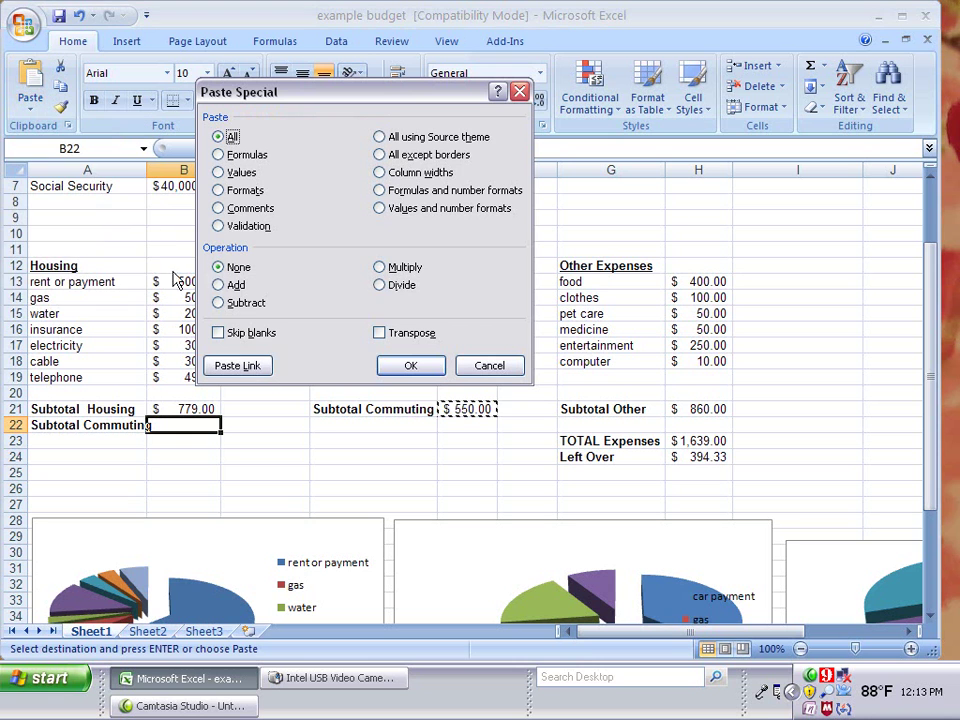
click(219, 172)
click(407, 367)
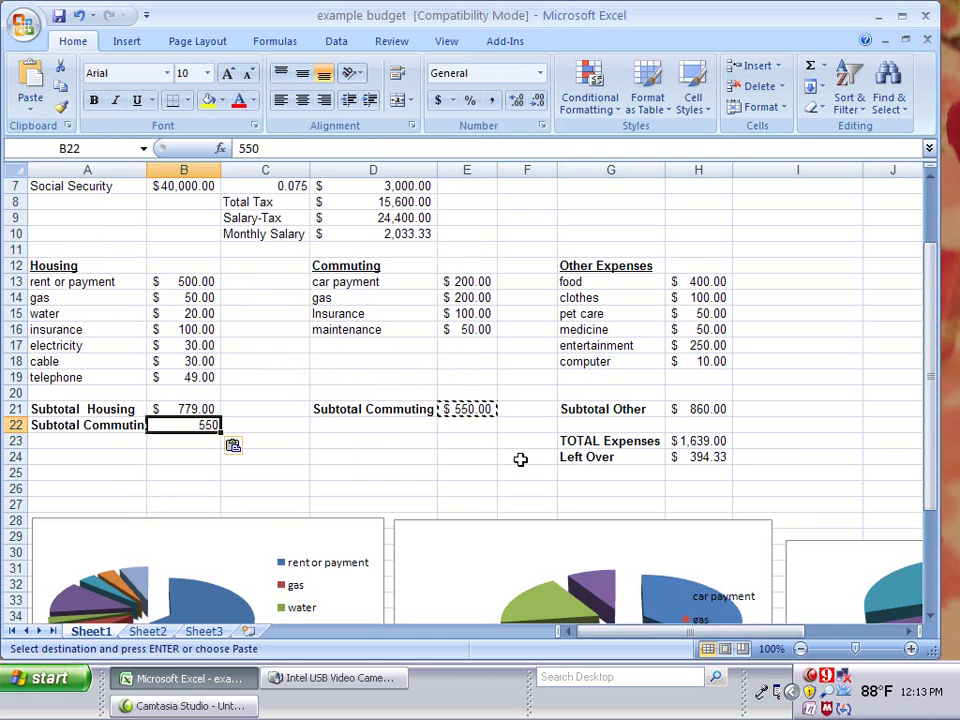
- Copy the Subtotal Other label from G21 into A23 and auto-fit the width of column A
click(585, 408)
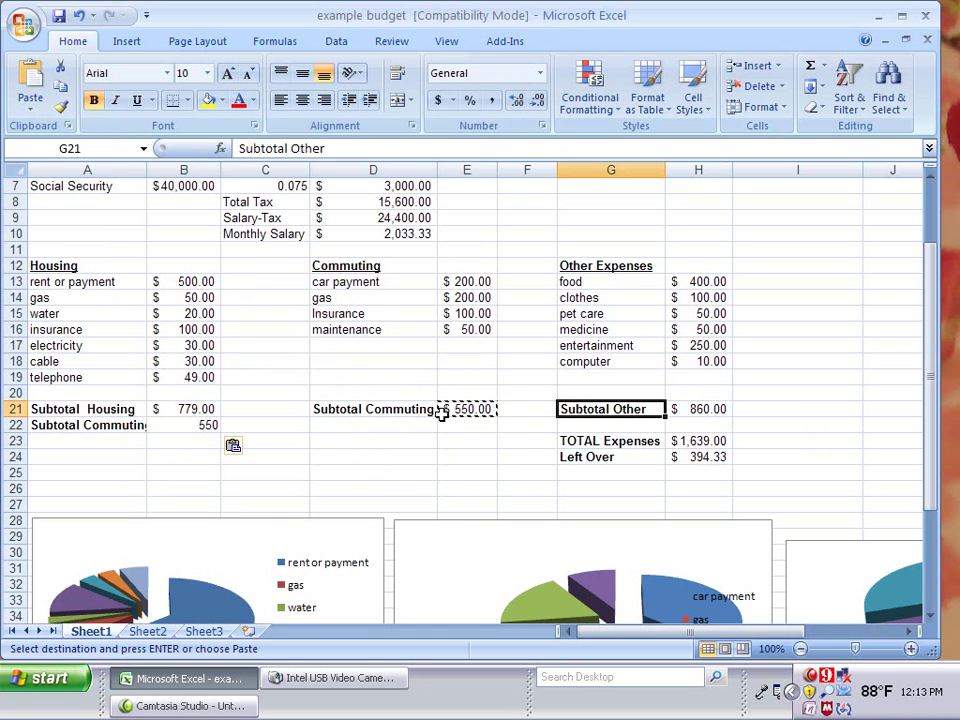
click(466, 446)
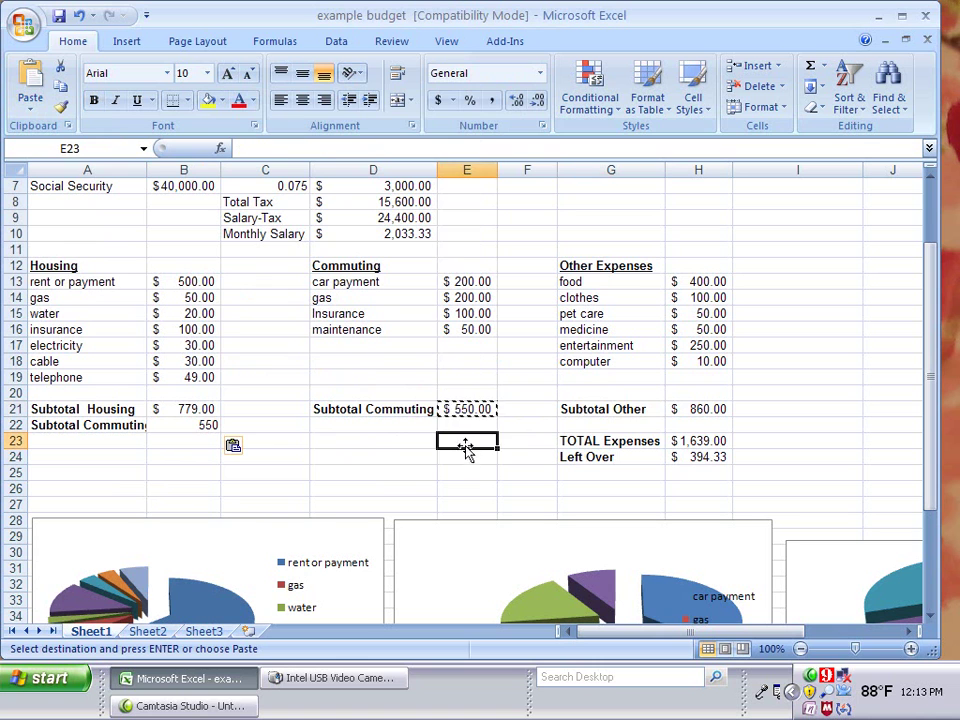
click(449, 409)
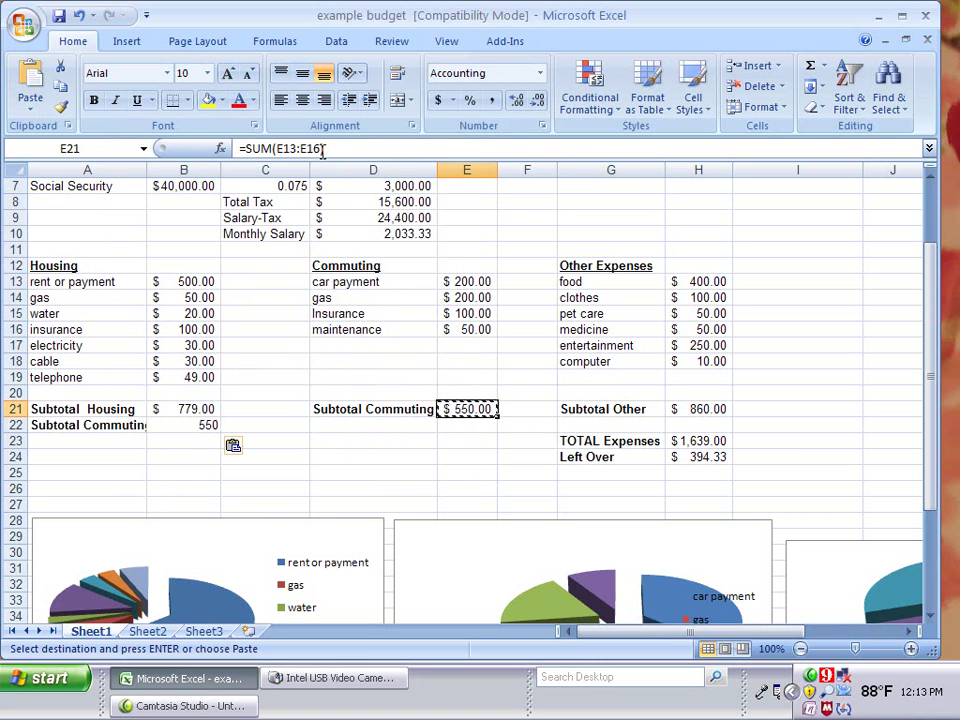
click(581, 409)
key(ctrl+c)
click(34, 440)
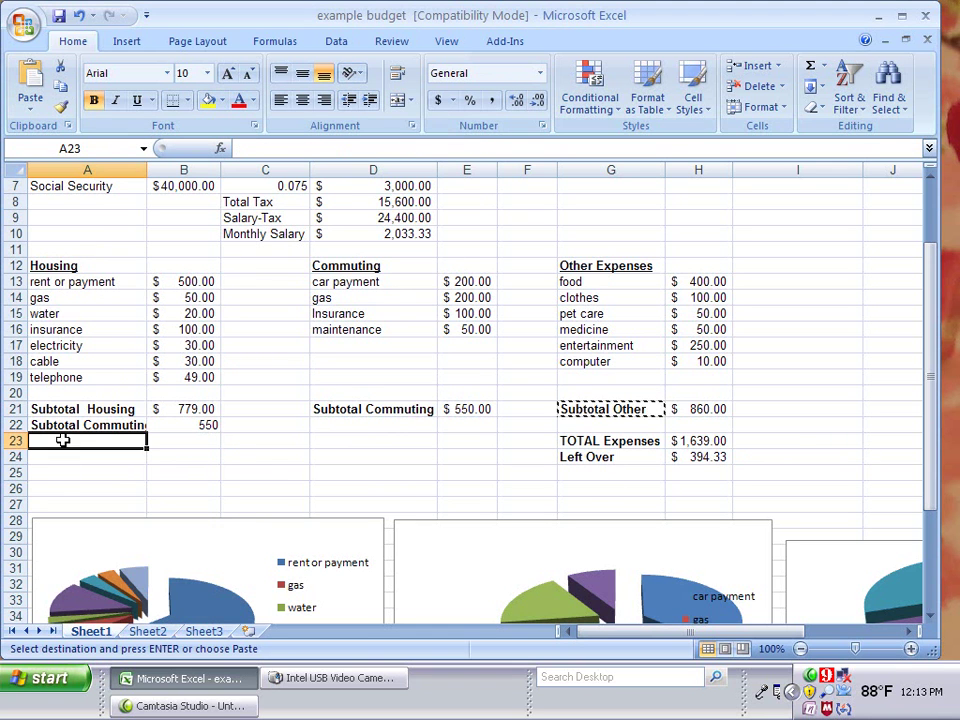
key(ctrl+v)
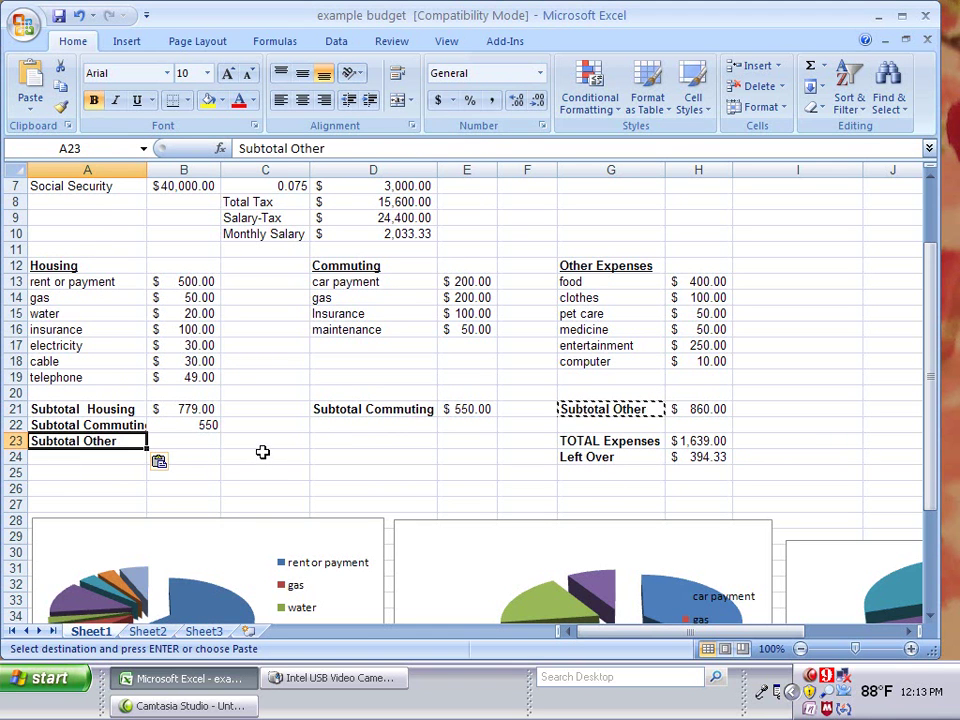
double_click(147, 170)
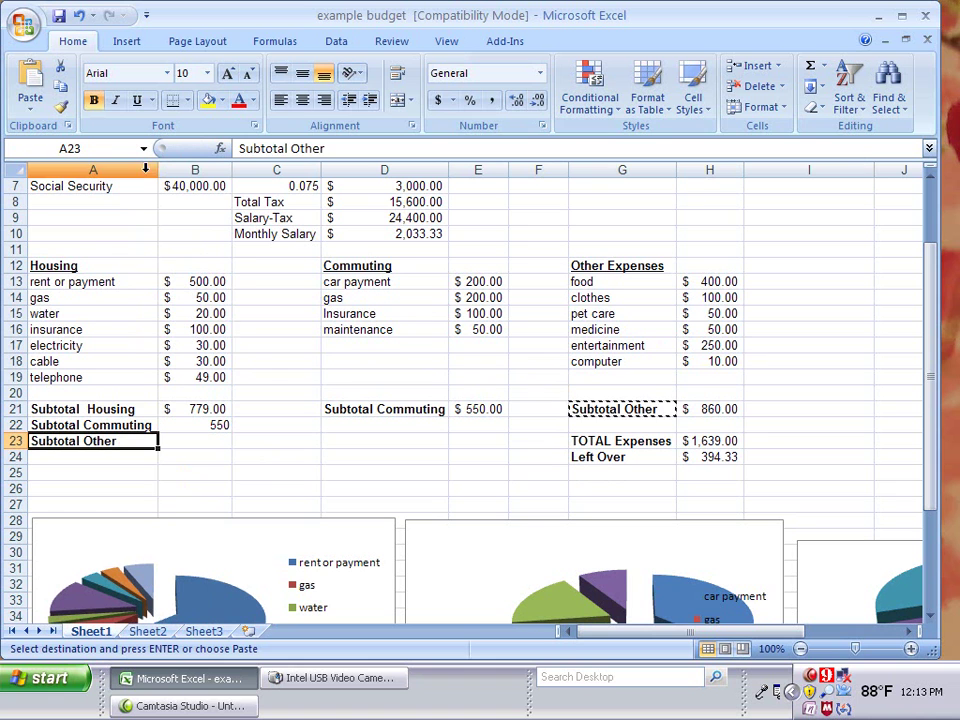
- Copy the other-expenses subtotal in H21 and paste it into B23 as values only using Paste Special
click(710, 408)
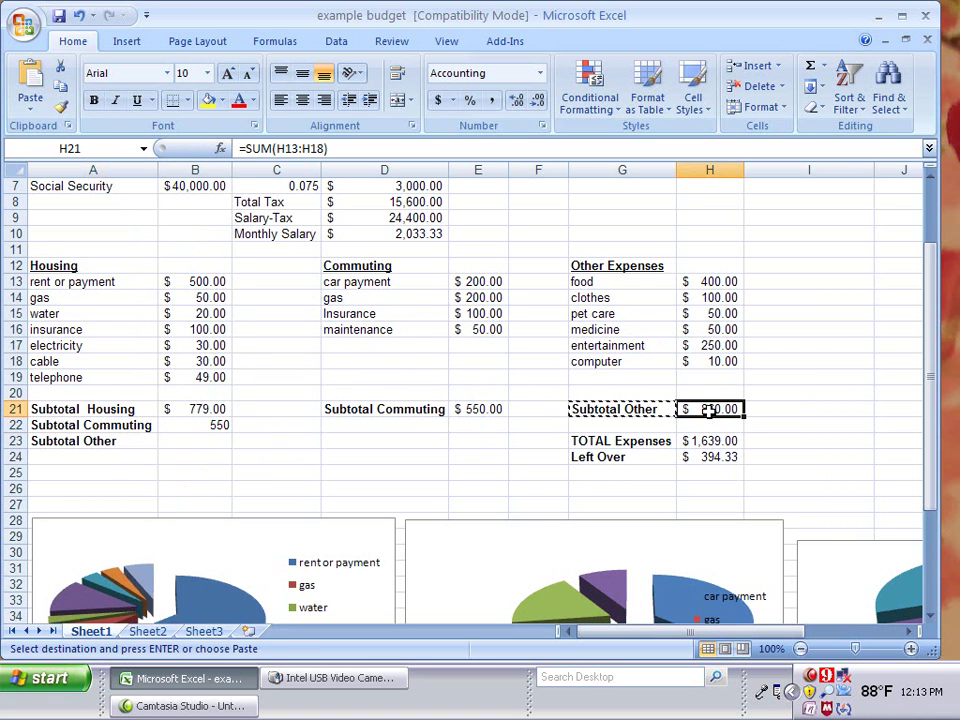
key(ctrl+c)
click(186, 440)
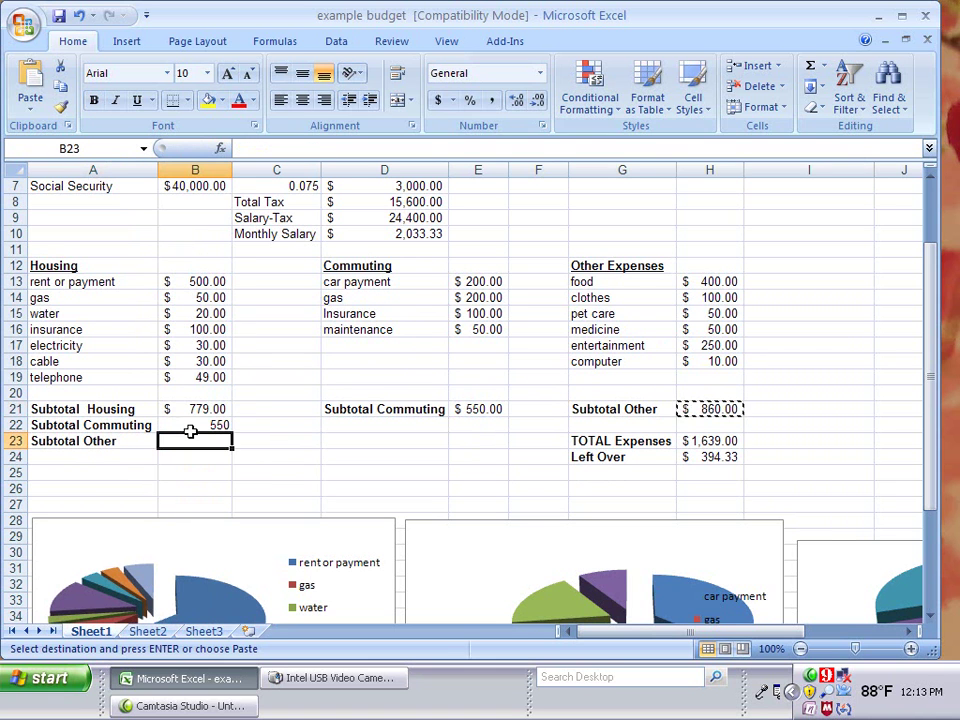
click(30, 100)
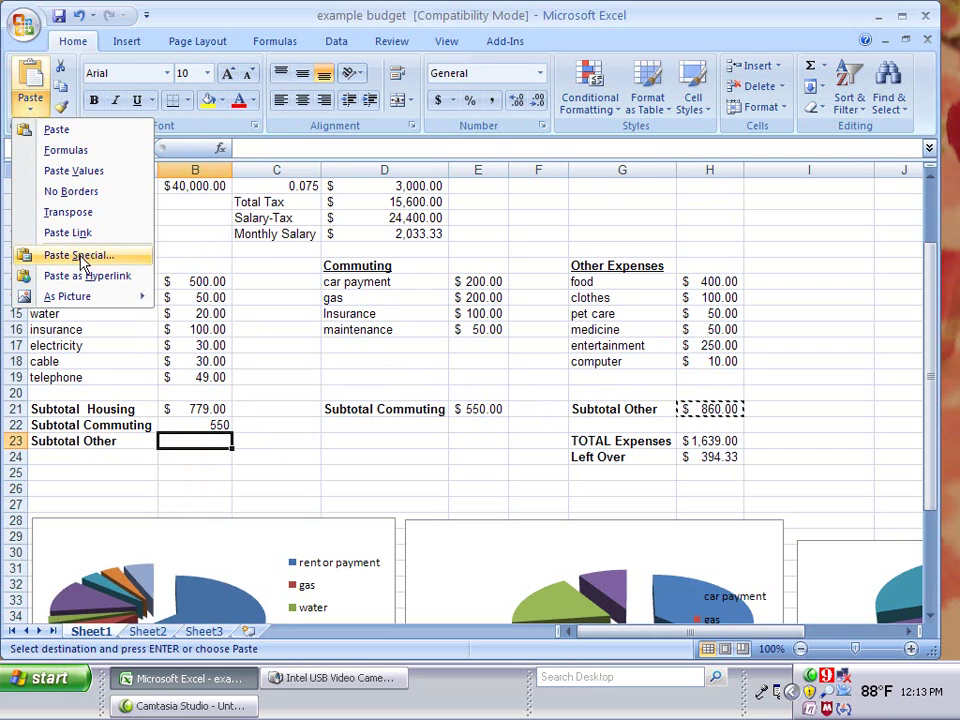
click(80, 255)
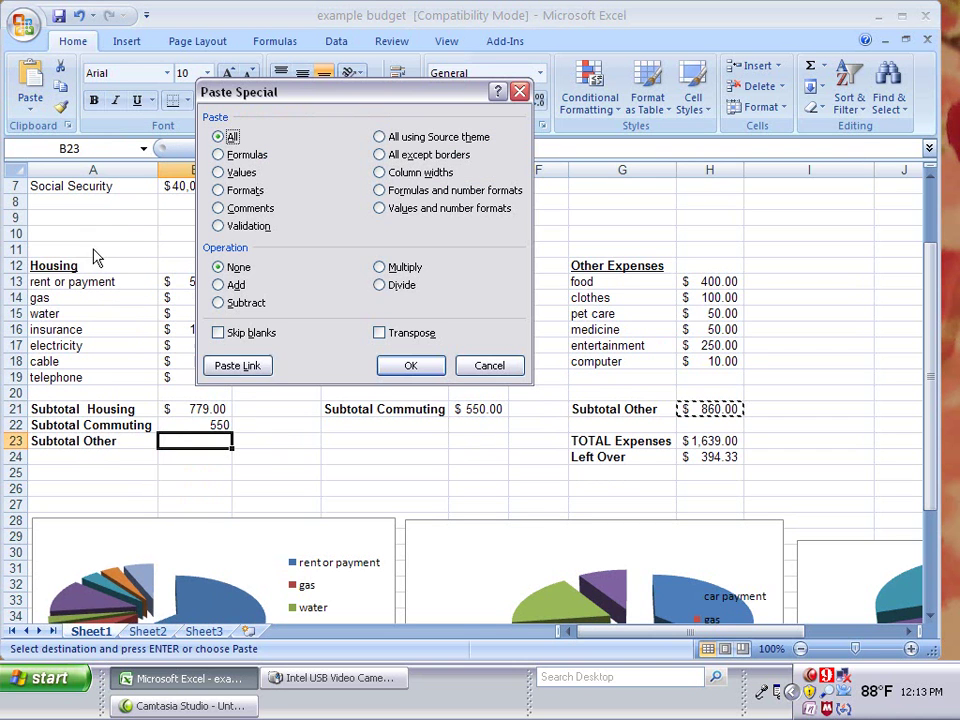
click(219, 172)
click(413, 367)
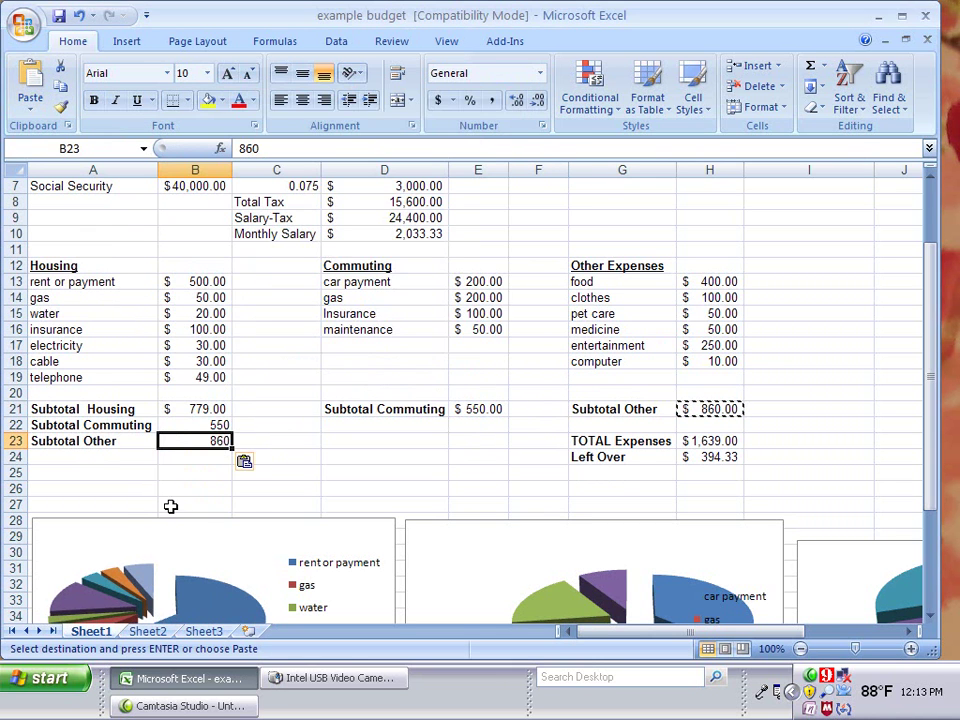
click(133, 490)
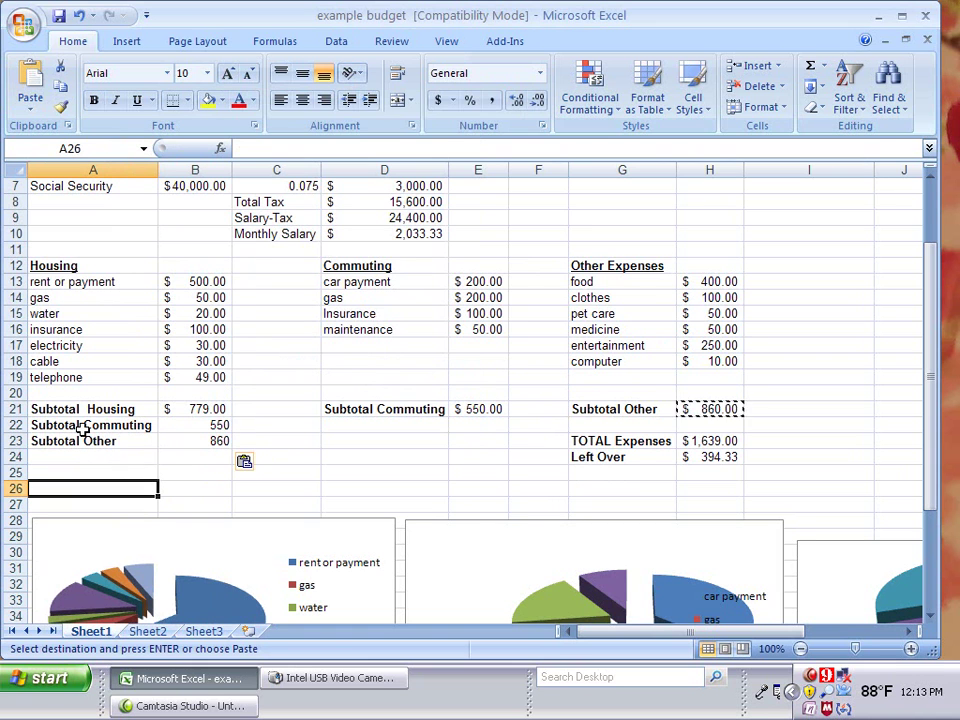
- Insert an exploded 3-D pie chart of the subtotal labels and amounts in A21:B23, and clear the copy marquee
drag(88, 408, 195, 441)
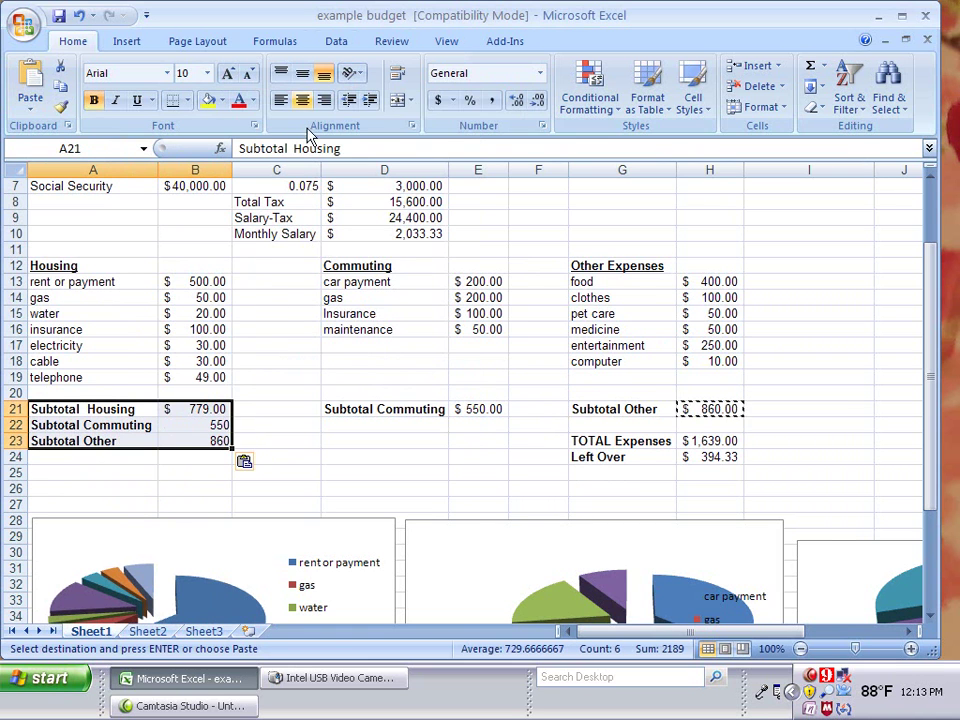
click(126, 41)
click(397, 97)
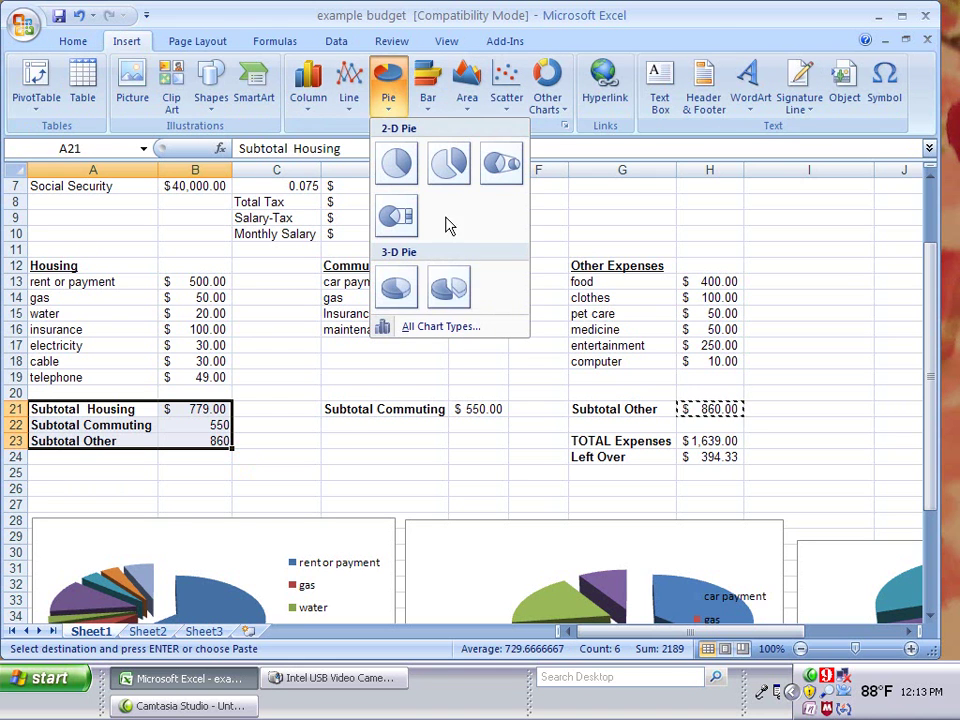
click(456, 304)
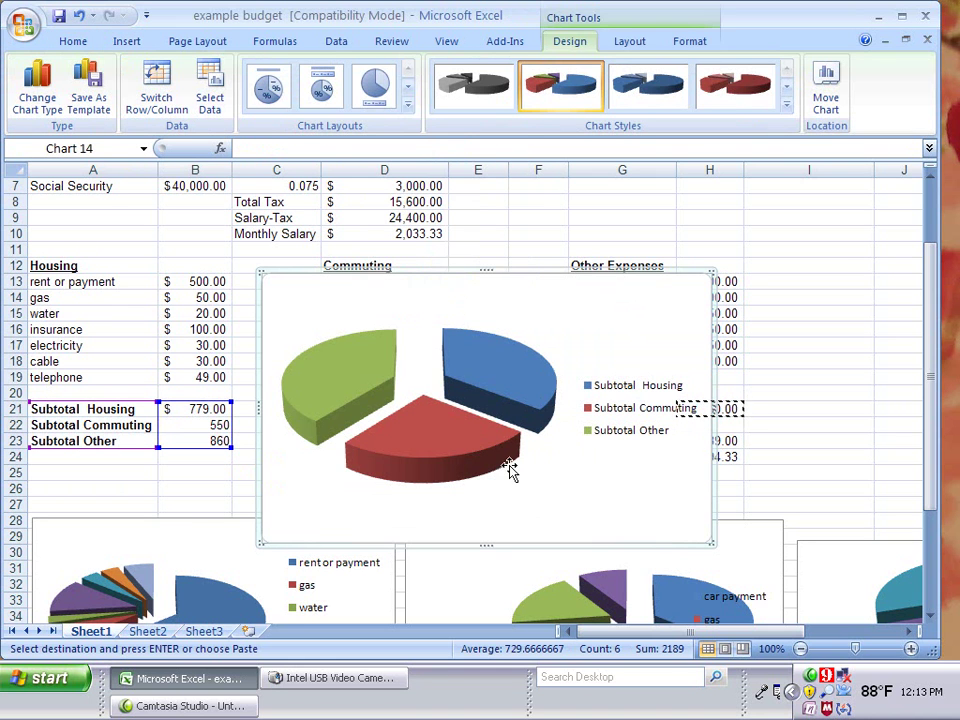
key(Escape)
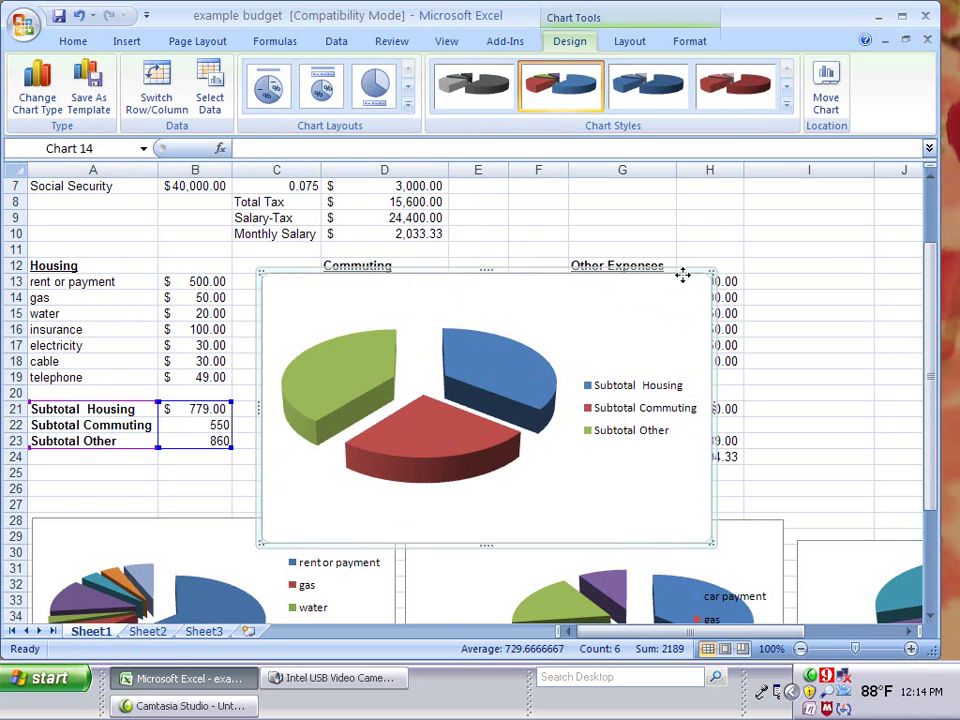
- Shift the pie within the subtotal chart and move the whole chart over to column I, starting at about row 13
scroll(699, 515, down, 1)
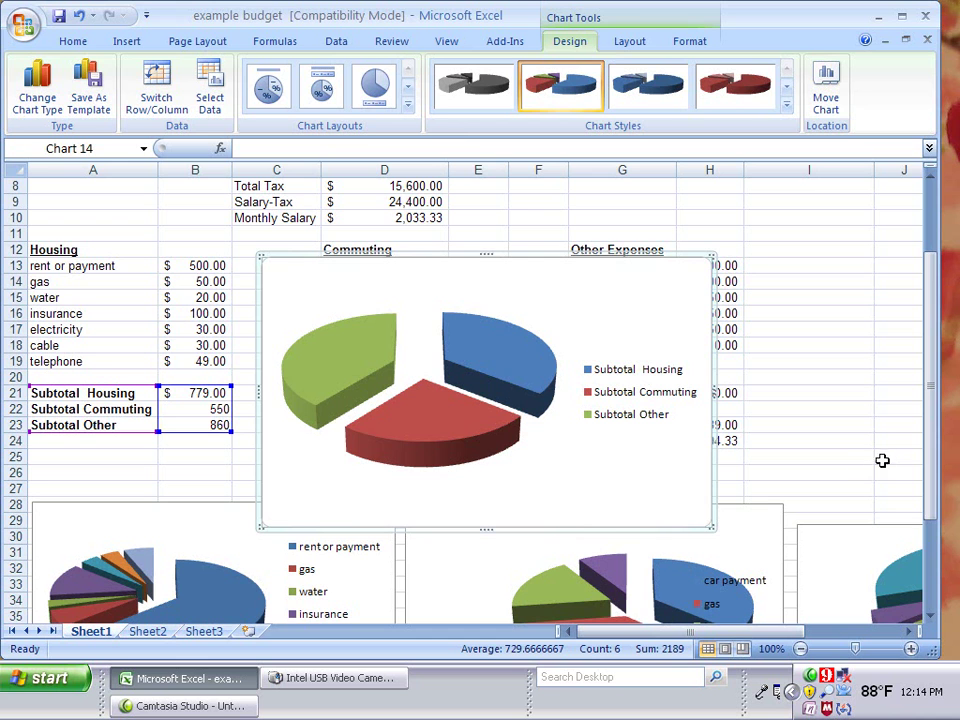
drag(930, 395, 930, 445)
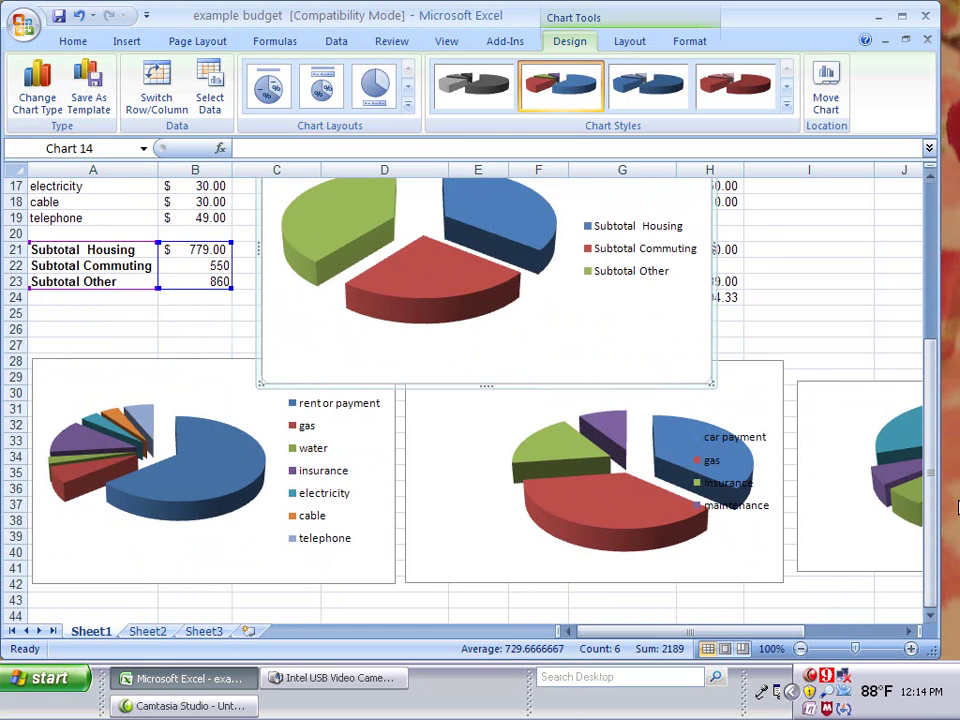
click(326, 341)
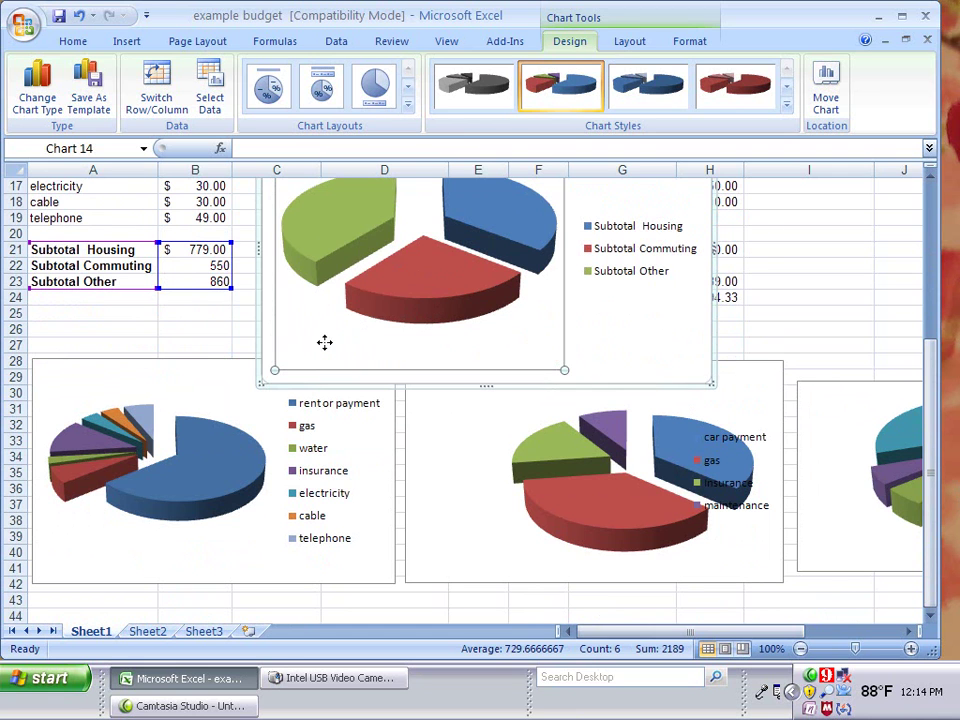
drag(326, 341, 675, 355)
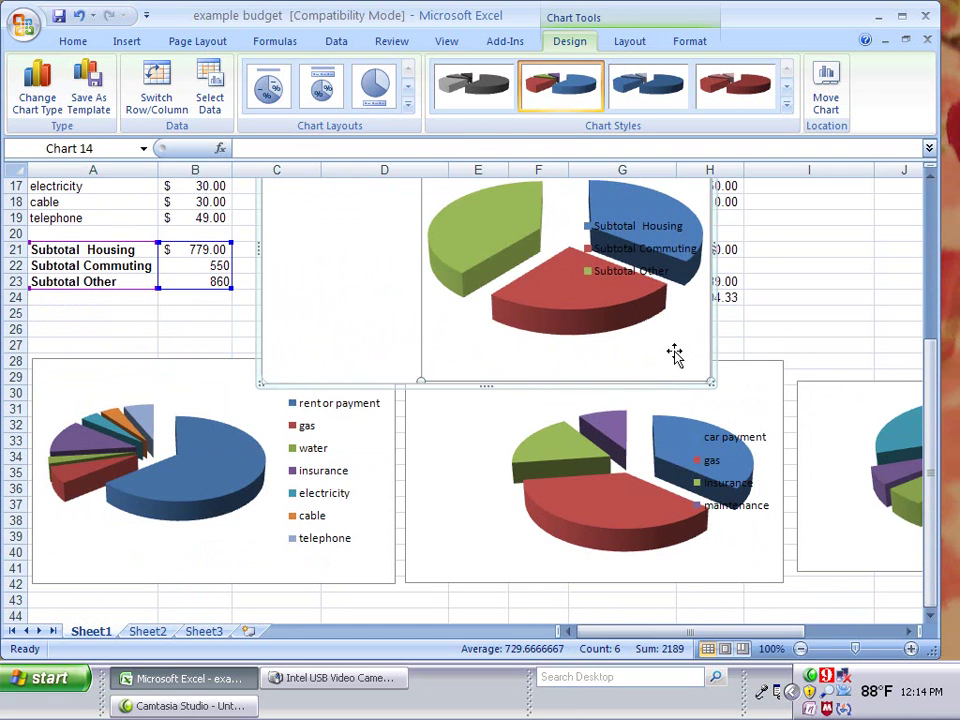
click(364, 315)
drag(865, 317, 849, 369)
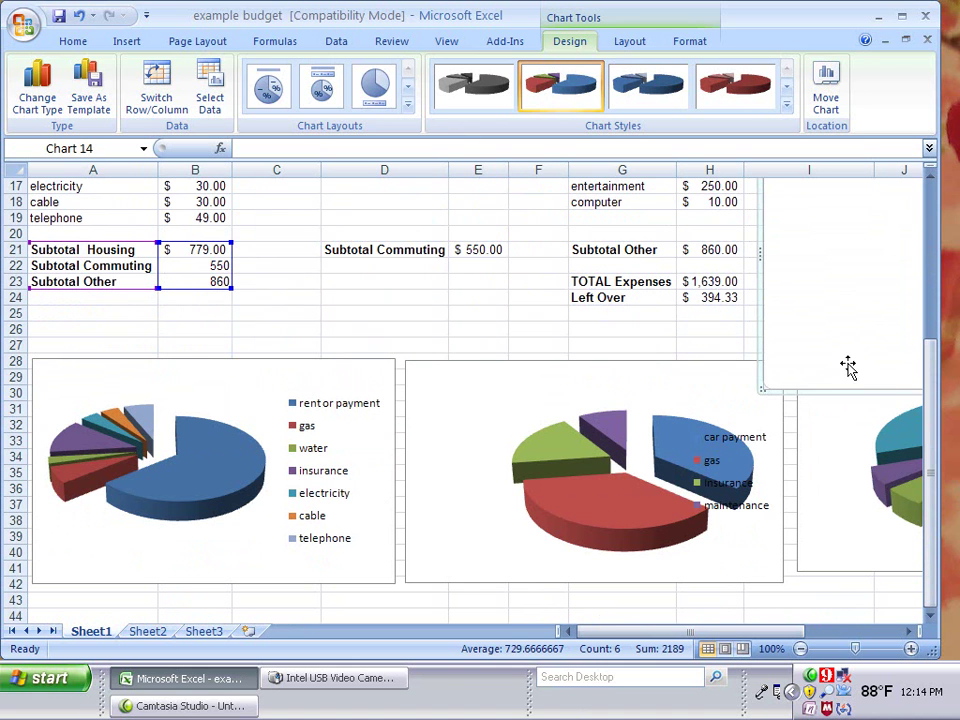
- Delete the subtotal pie chart
scroll(861, 386, up, 5)
scroll(872, 368, up, 1)
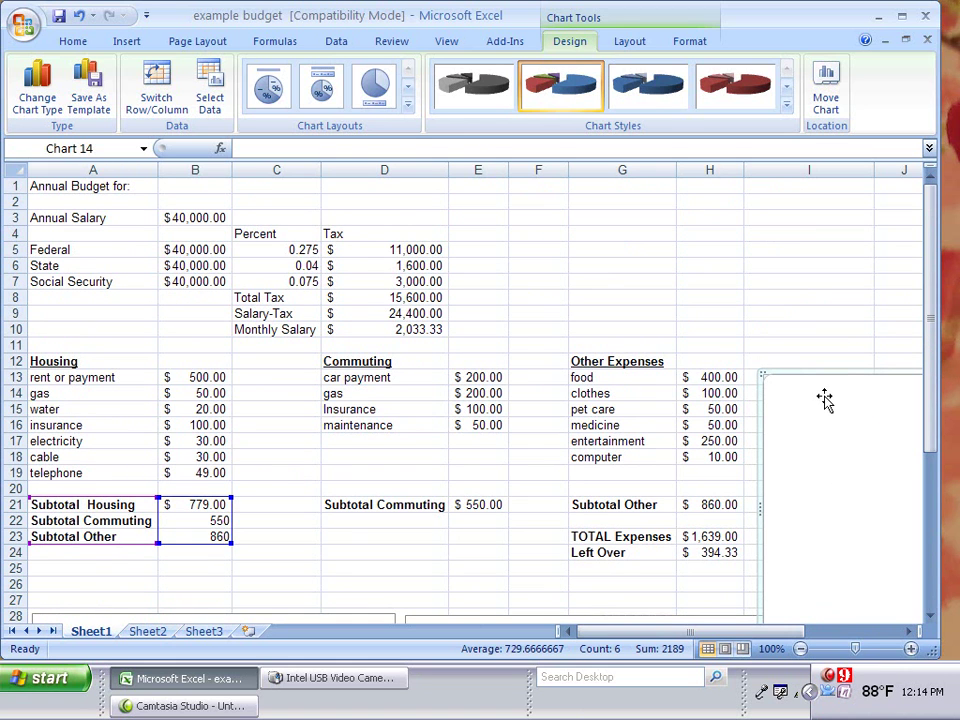
key(Delete)
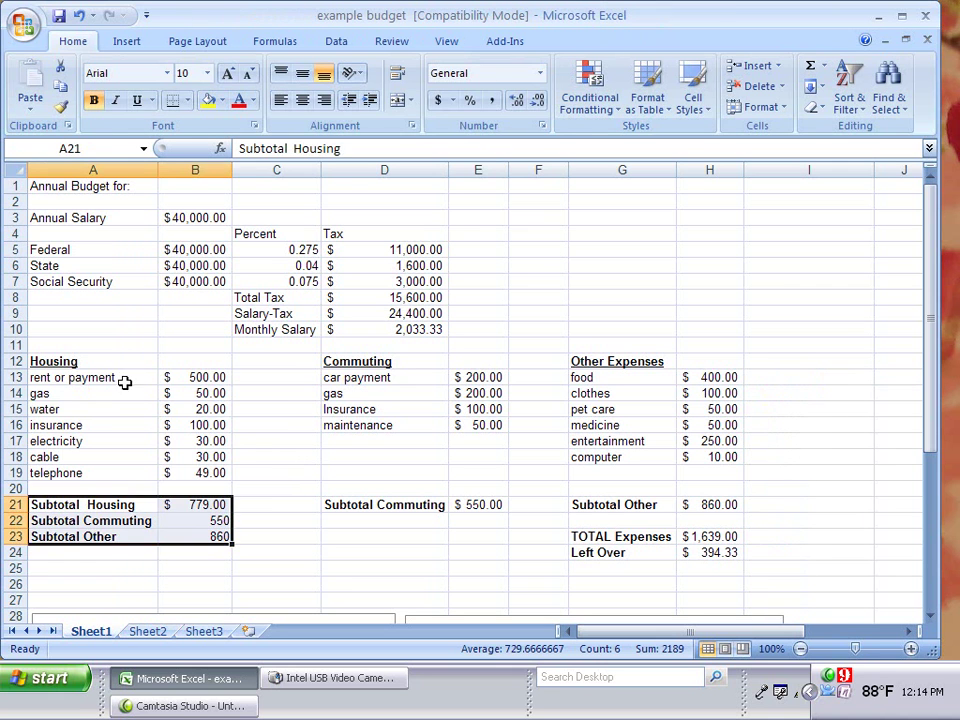
- Copy the Housing items and amounts in A13:B19 to the empty cells starting at I1
drag(100, 377, 203, 468)
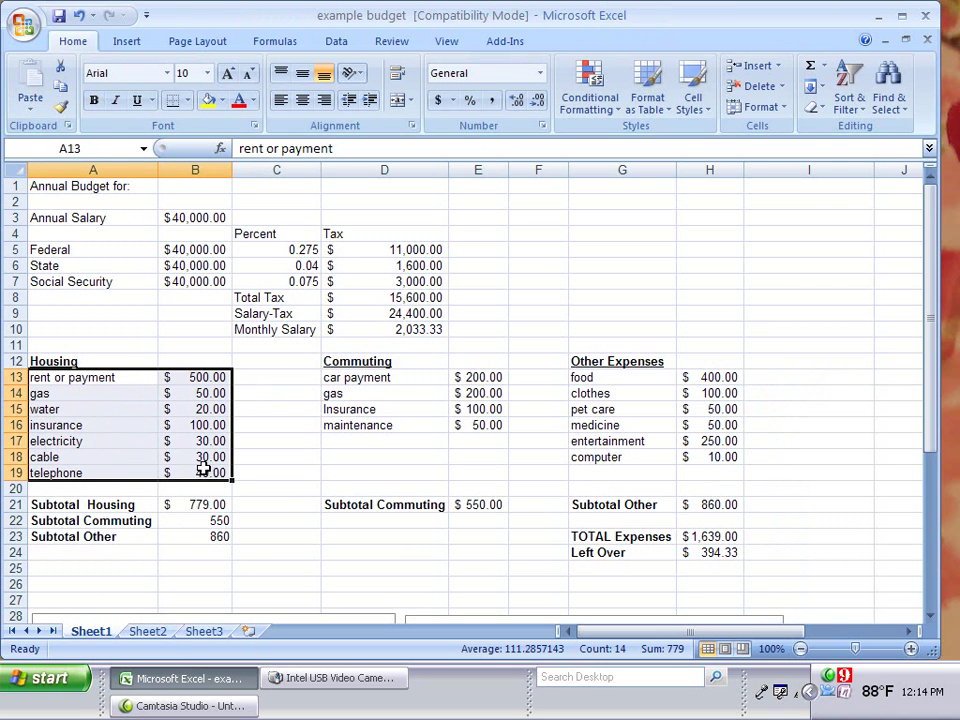
key(ctrl+c)
click(810, 186)
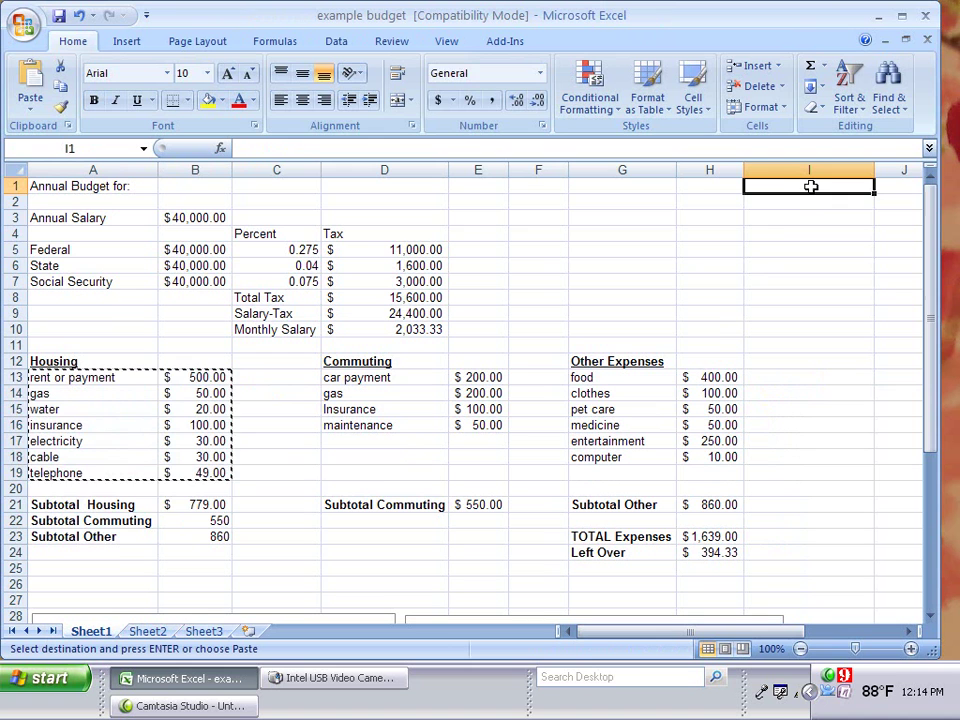
key(ctrl+v)
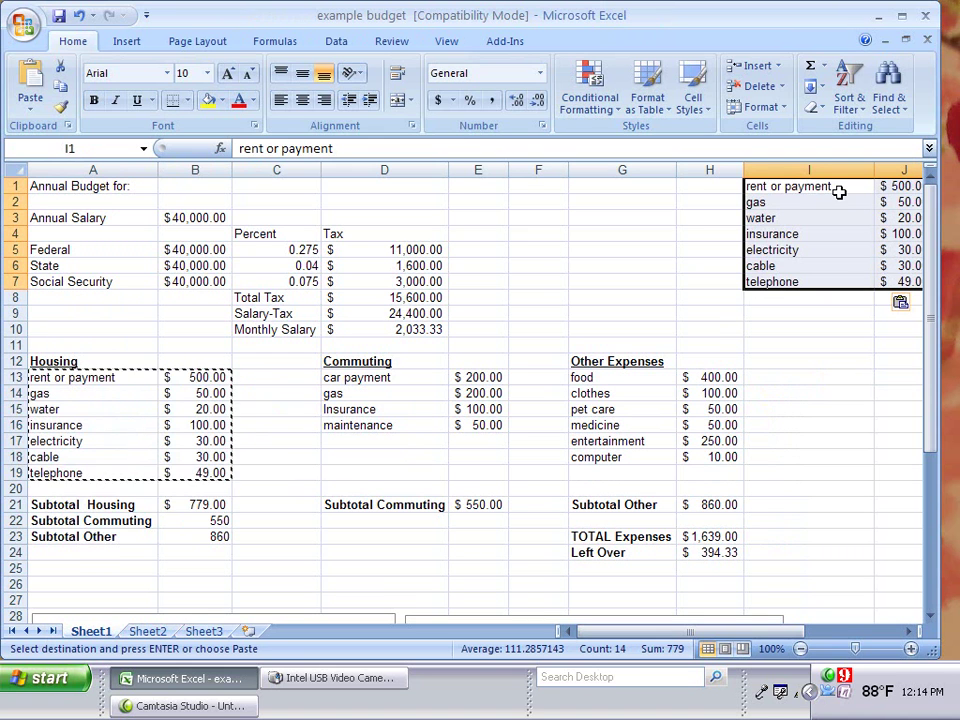
- Copy the Commuting items and amounts in D13:E16 to the expense list, starting at I8
drag(355, 379, 465, 438)
key(ctrl+c)
click(771, 300)
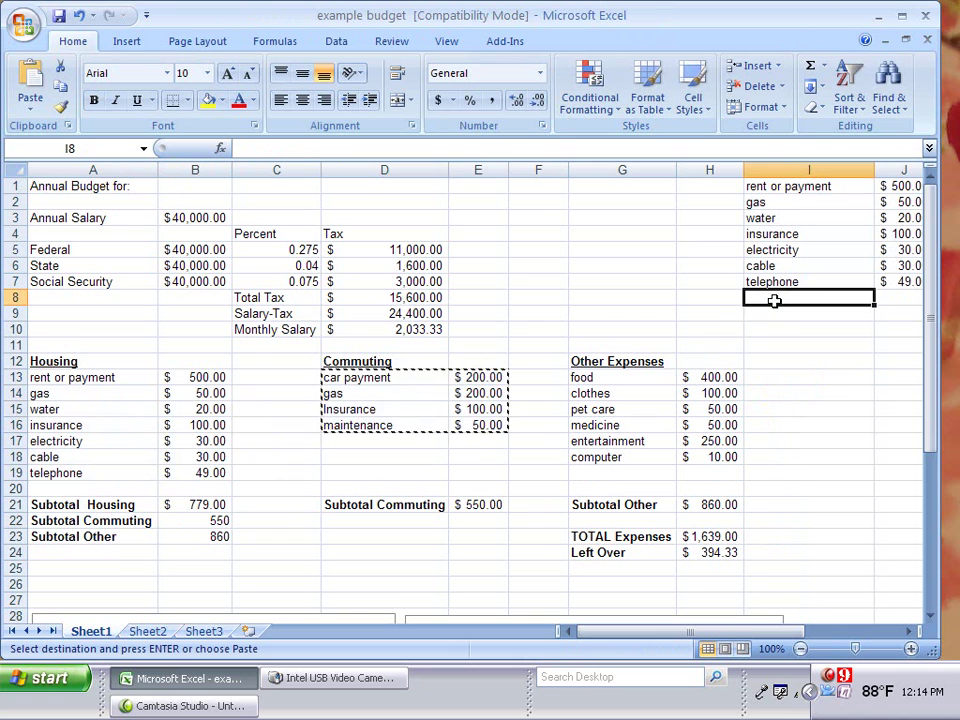
key(ctrl+v)
- Copy the Other Expenses items and amounts in G13:H18 to the end of the expense list, starting at I12
drag(578, 379, 707, 448)
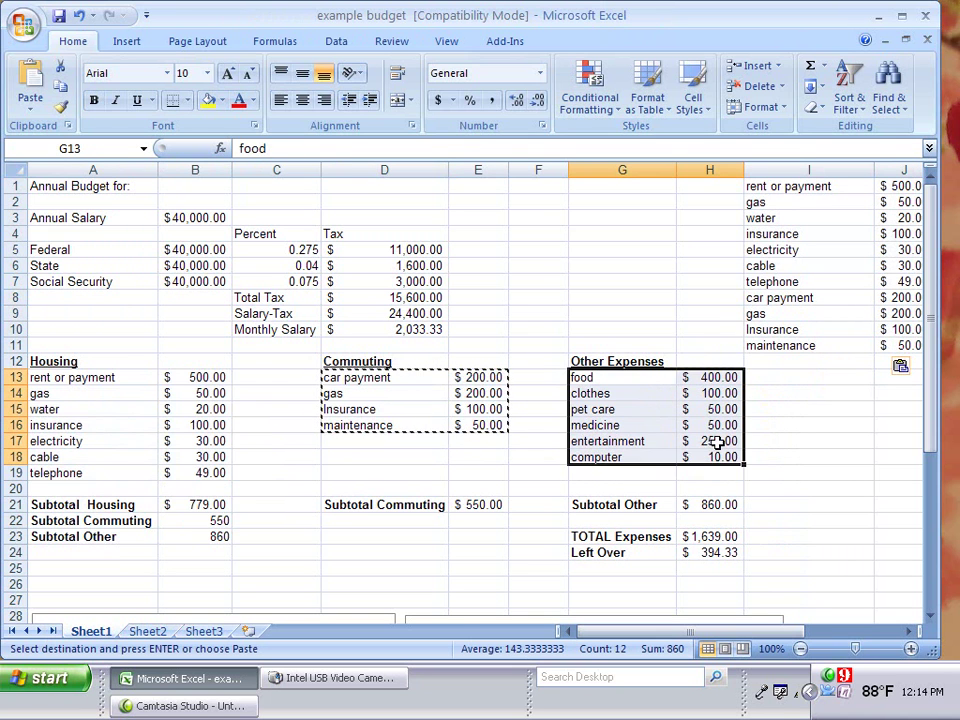
key(ctrl+c)
click(763, 365)
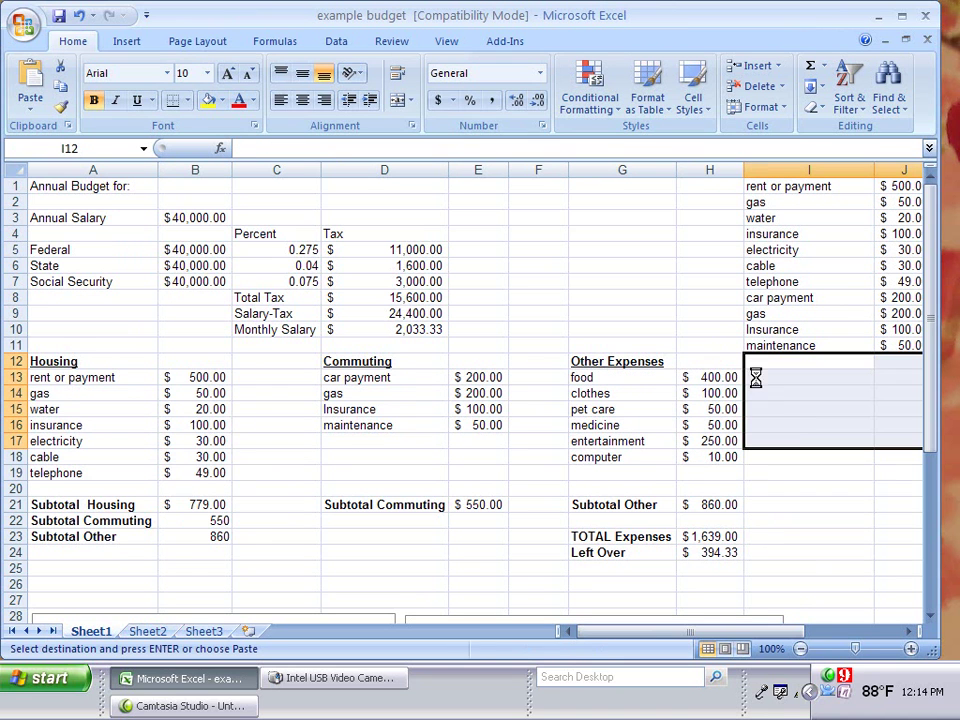
key(ctrl+v)
- Insert an exploded 3-D pie chart of the combined expense list in I1:J17, and clear the copy marquee
drag(634, 634, 680, 638)
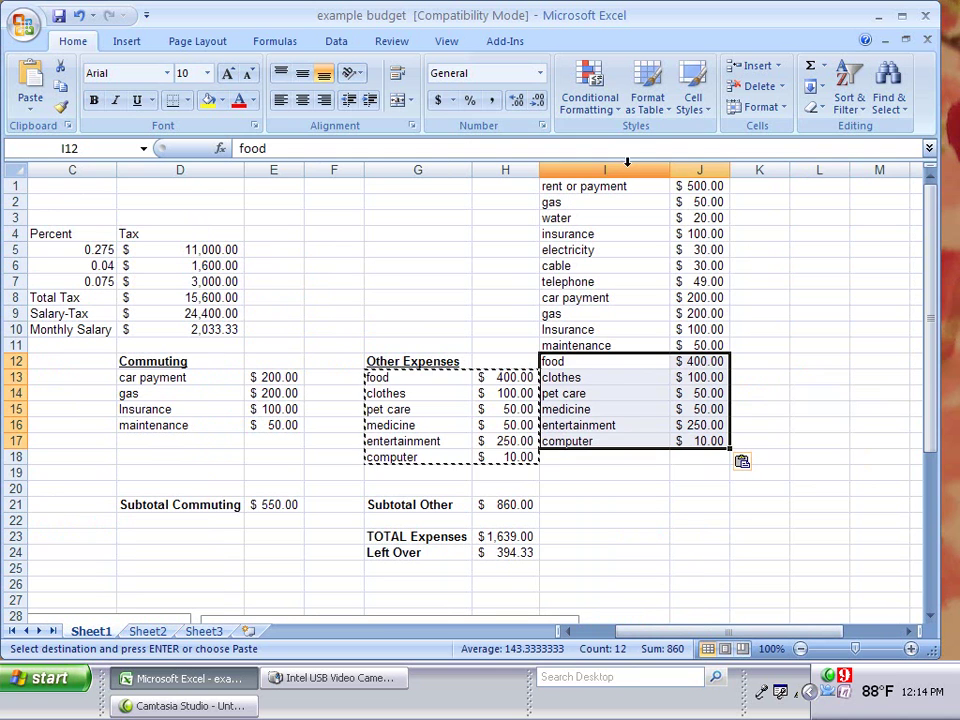
click(892, 276)
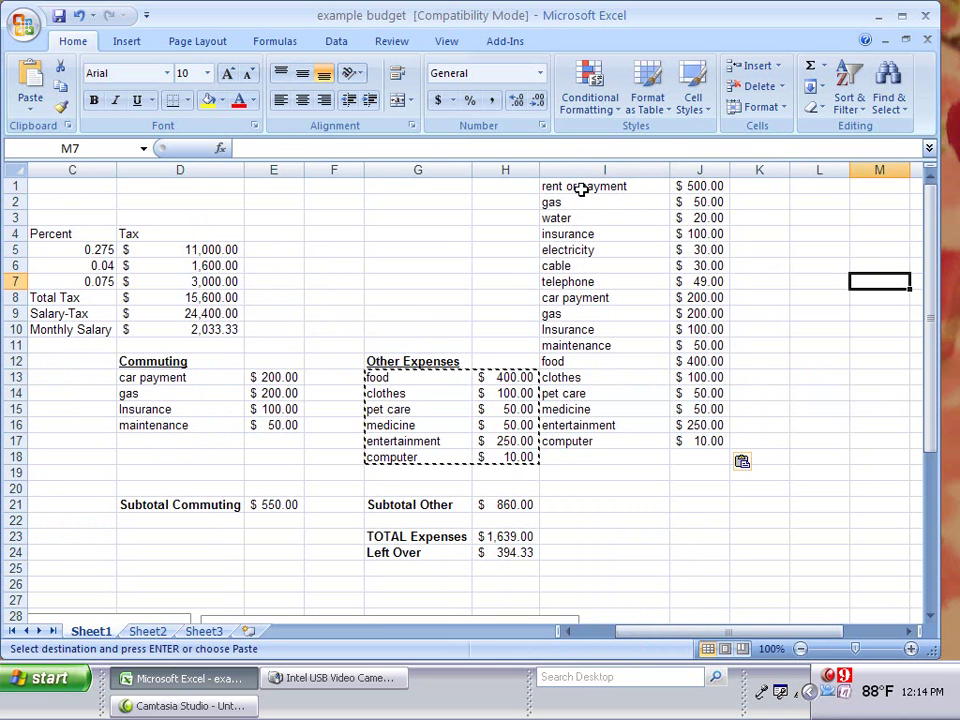
drag(581, 189, 691, 441)
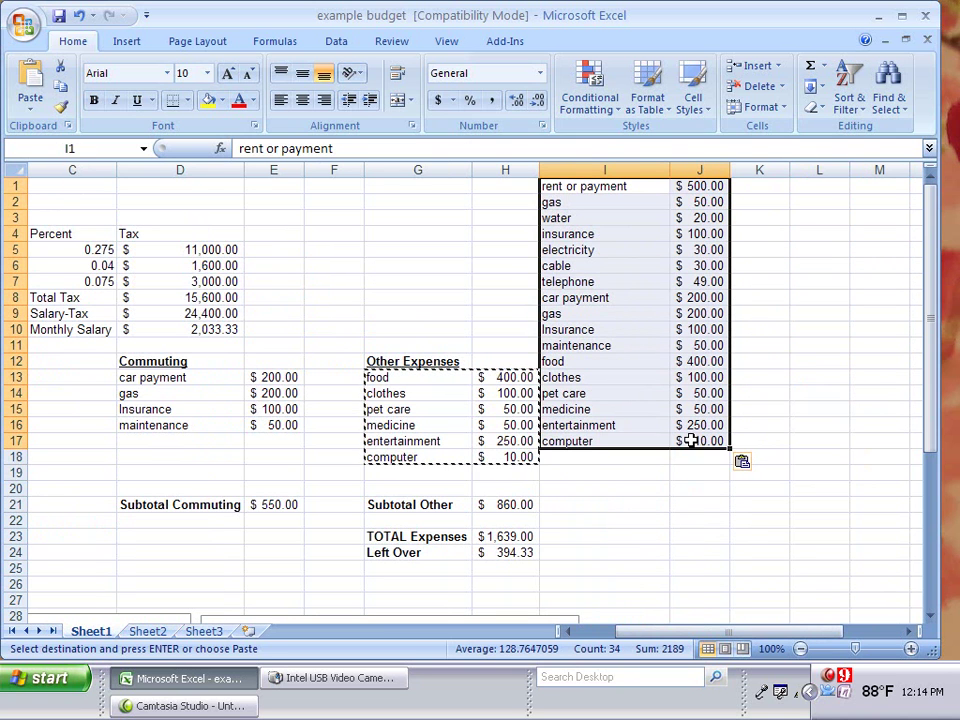
click(128, 41)
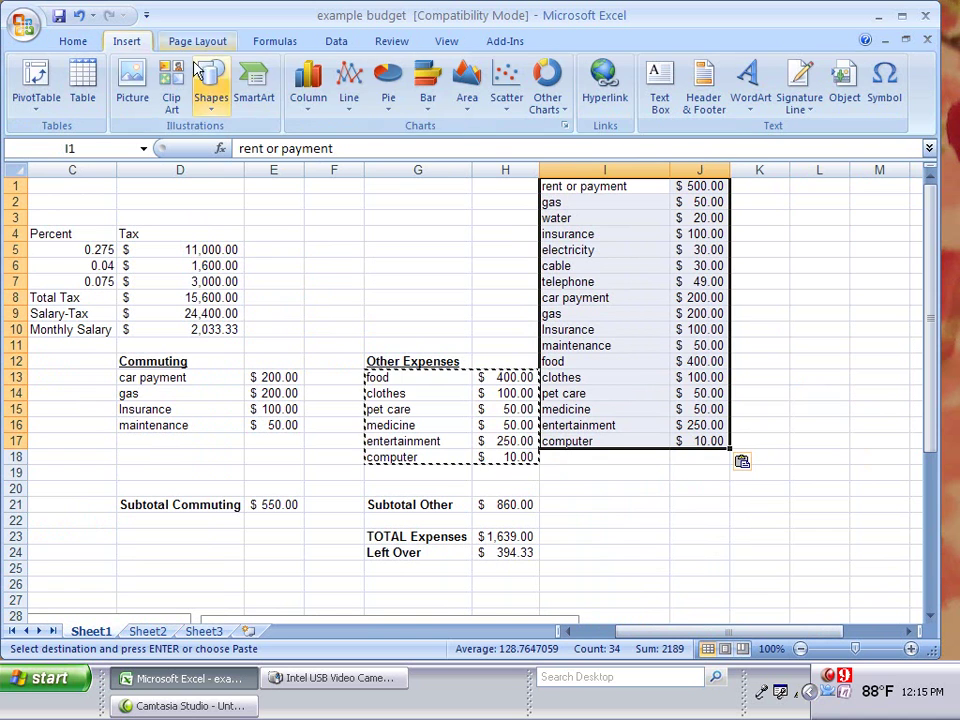
click(387, 82)
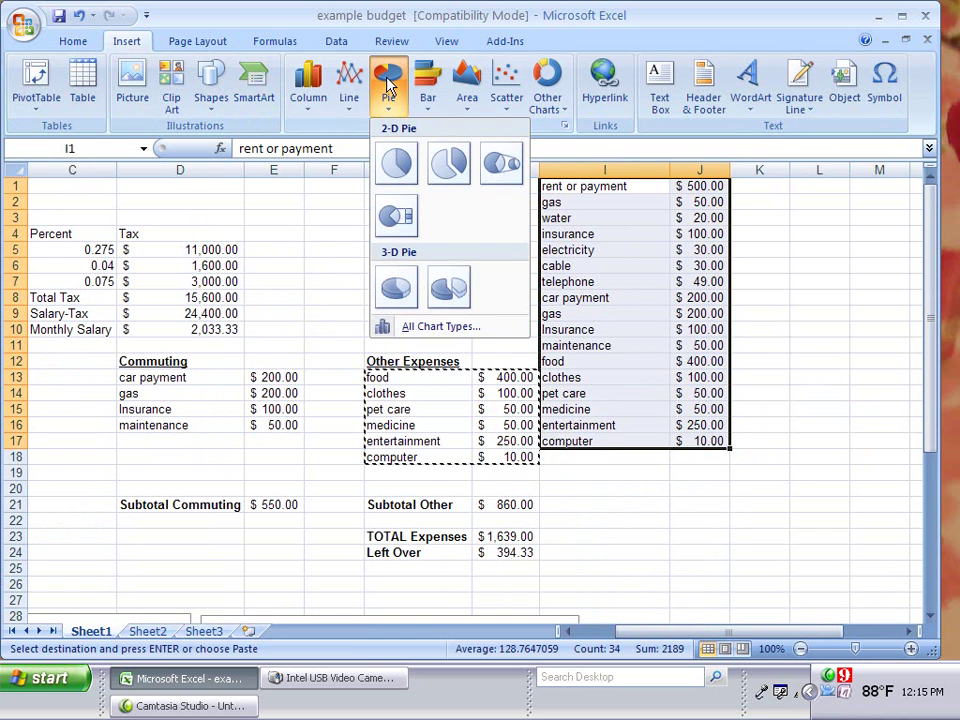
click(470, 289)
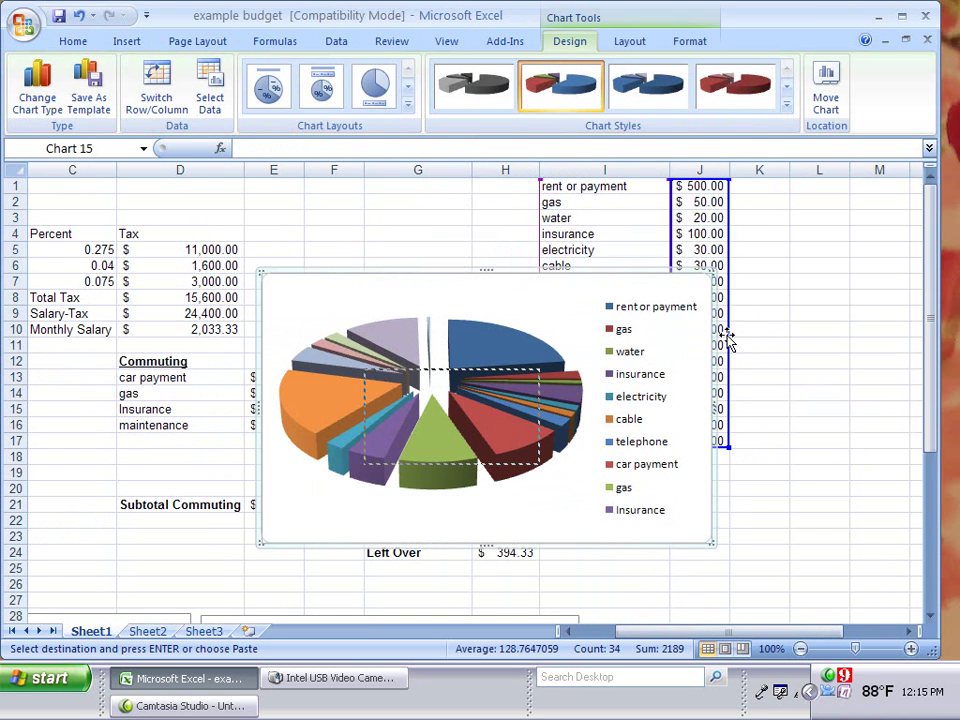
key(Escape)
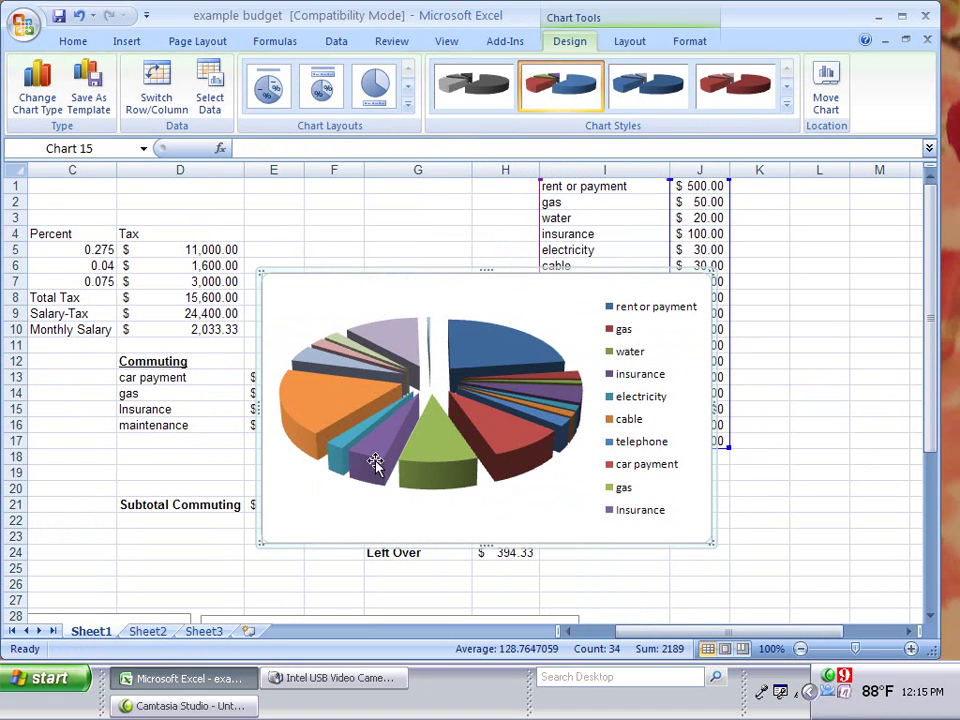